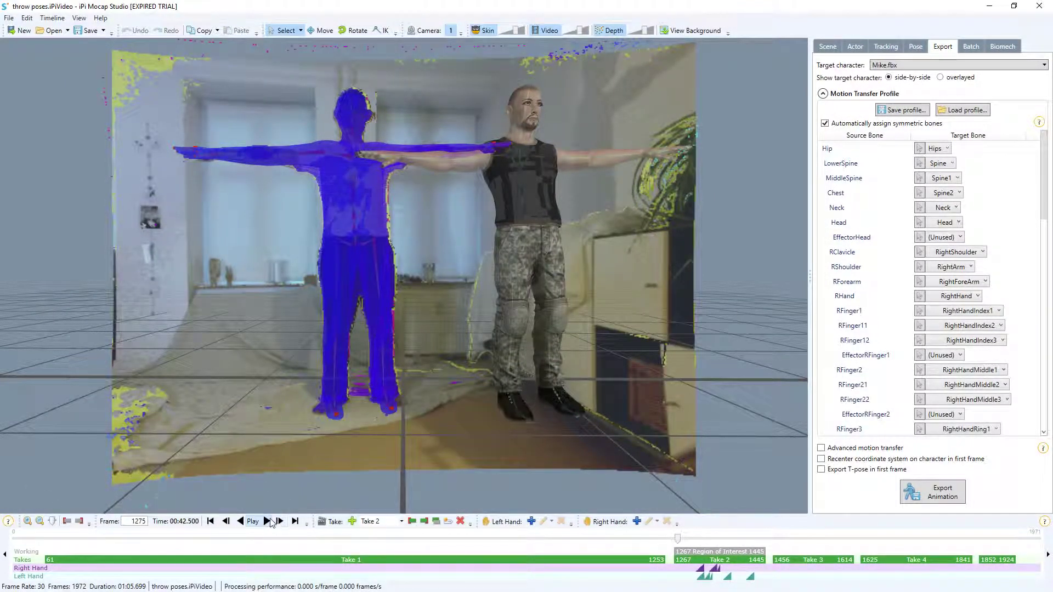
Step: Play back and scrub the current throw take to review its motion
left_click(268, 526)
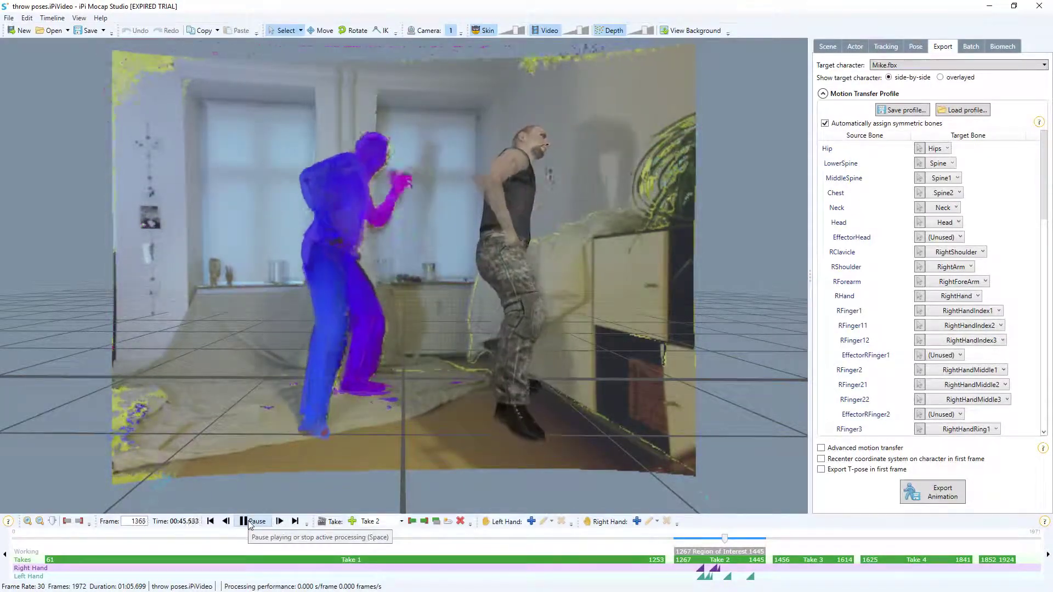
left_click(250, 522)
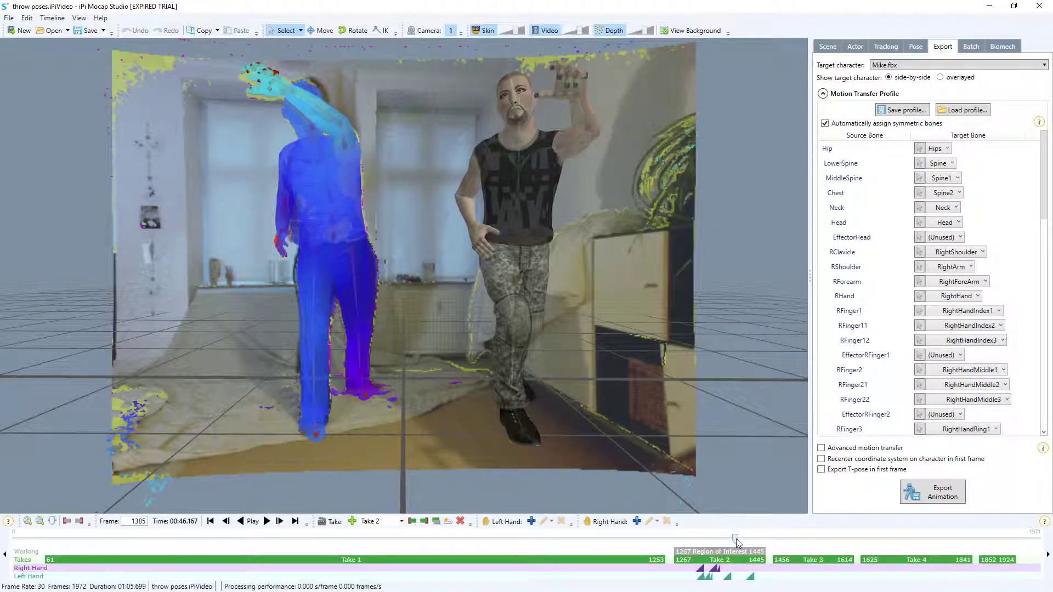
left_click_drag(736, 540, 760, 544)
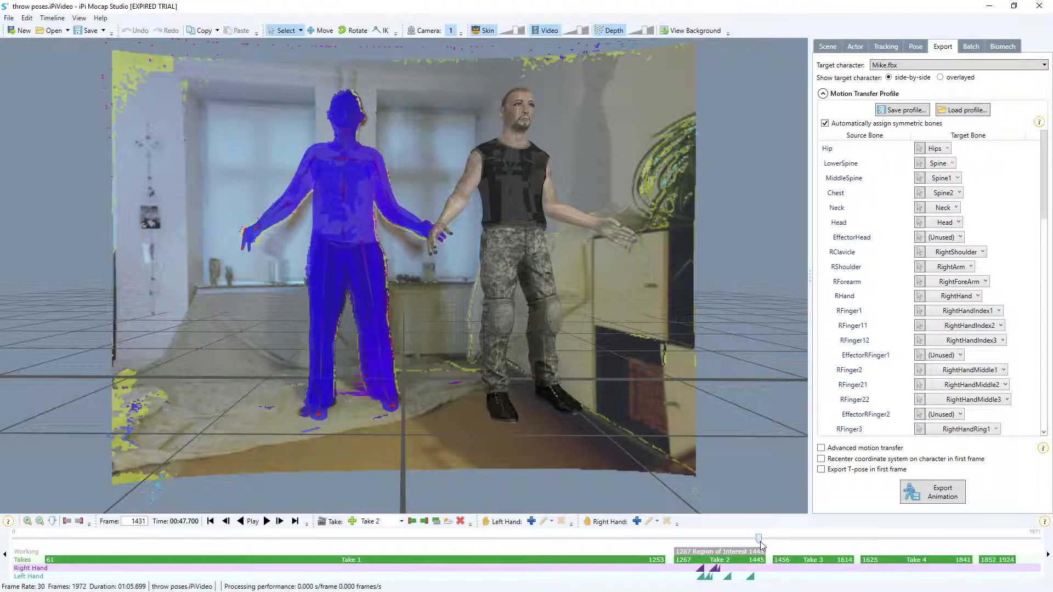
left_click_drag(760, 545, 678, 543)
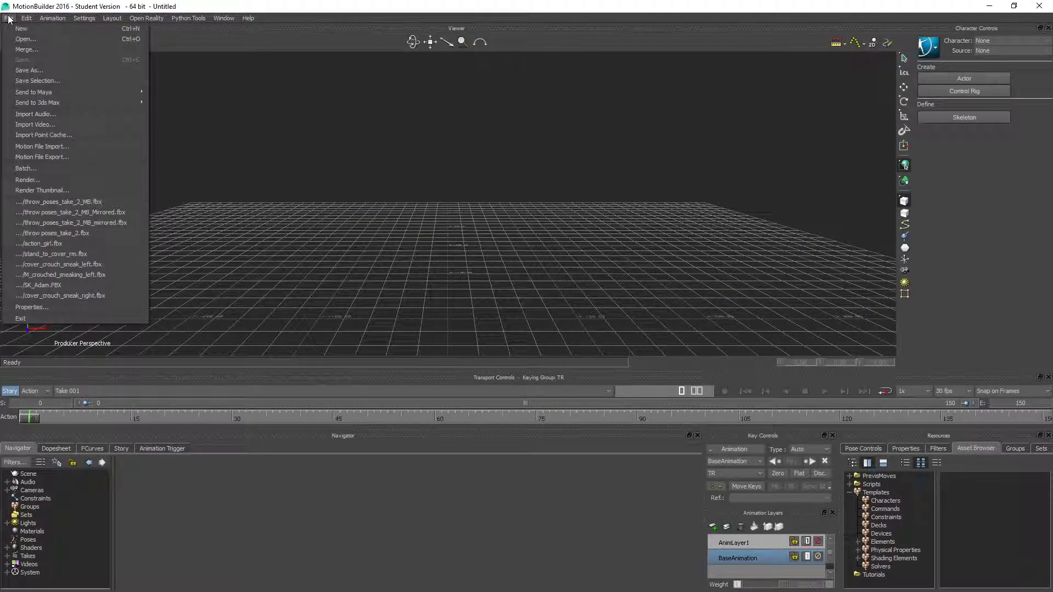
Step: Import throw poses_take_2.fbx and scrub its skeleton animation to about frame 20
left_click(60, 147)
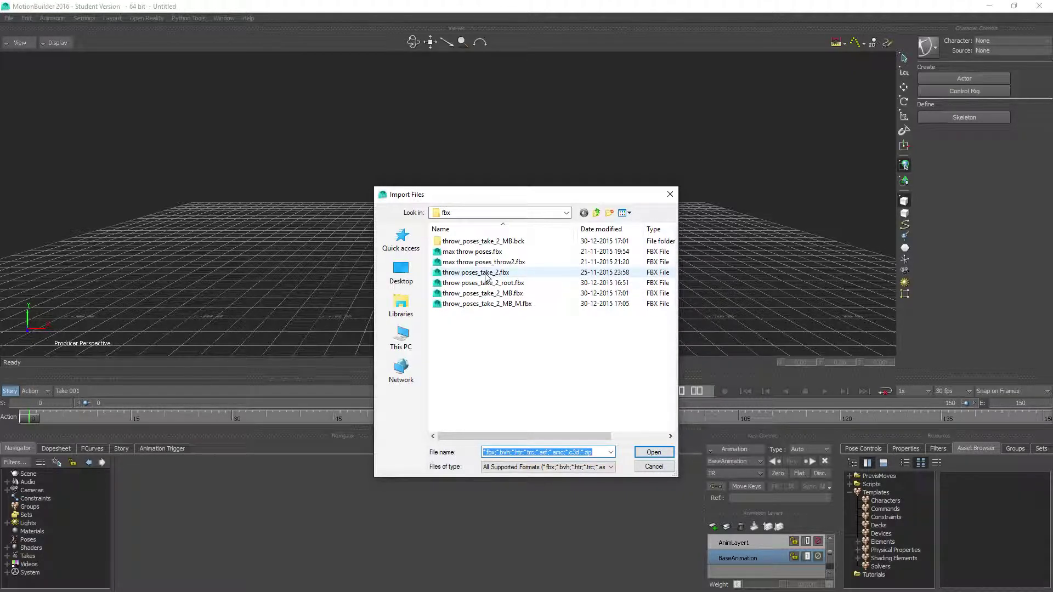
double_click(486, 278)
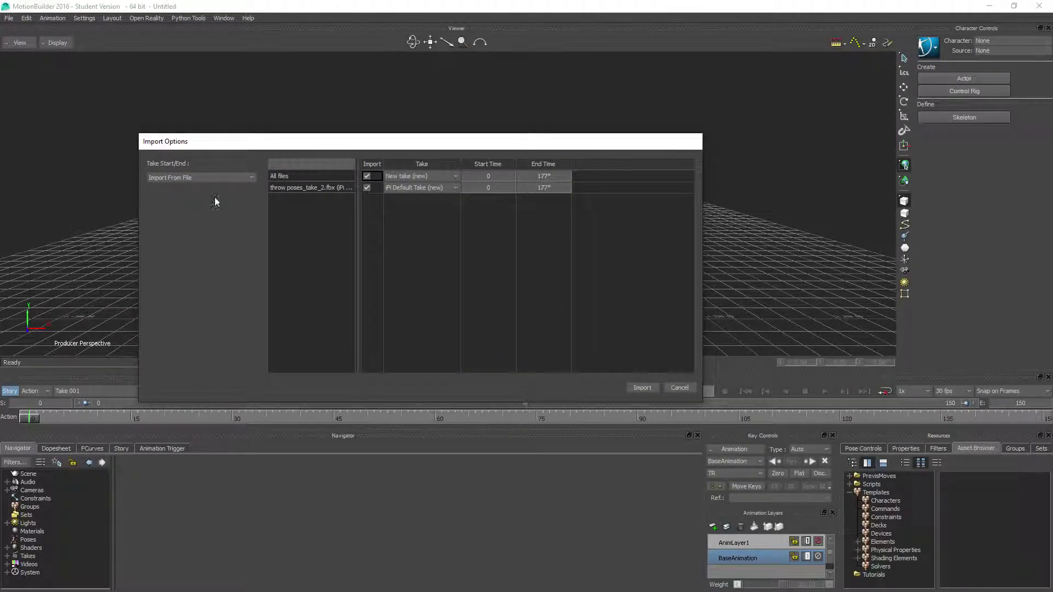
left_click(641, 387)
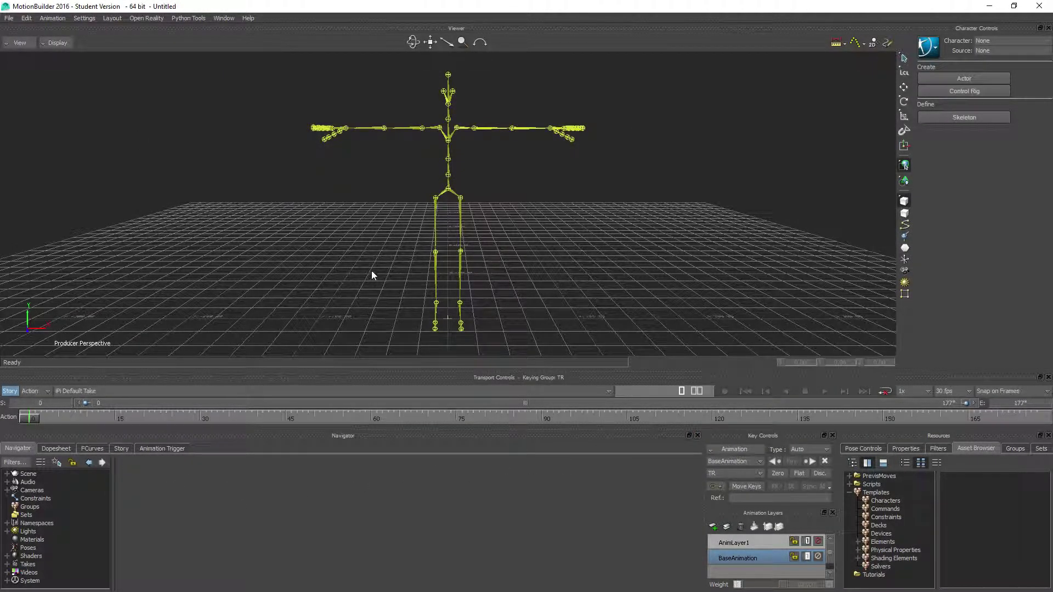
left_click_drag(369, 272, 392, 274, "ctrl+shift")
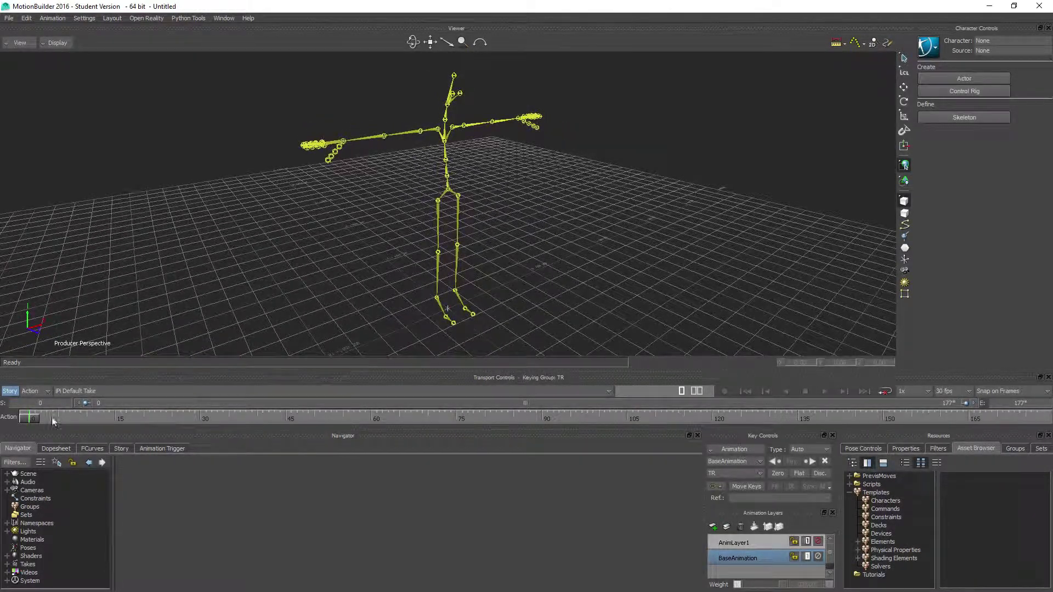
left_click_drag(32, 416, 700, 365)
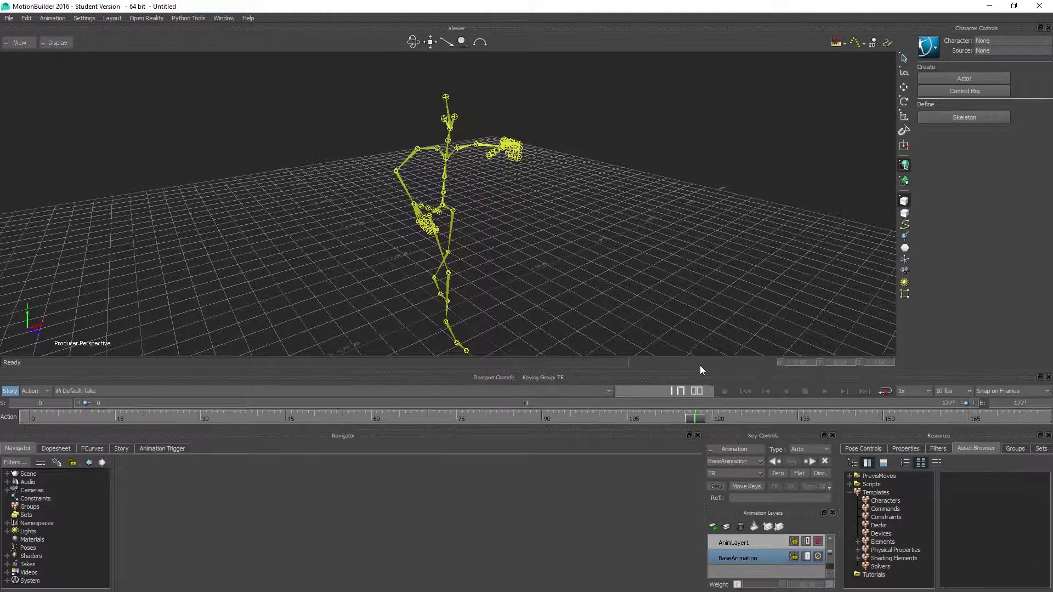
Step: Define a character from the Hips using the Mixamo template with the mixamorig: prefix
left_click(969, 93)
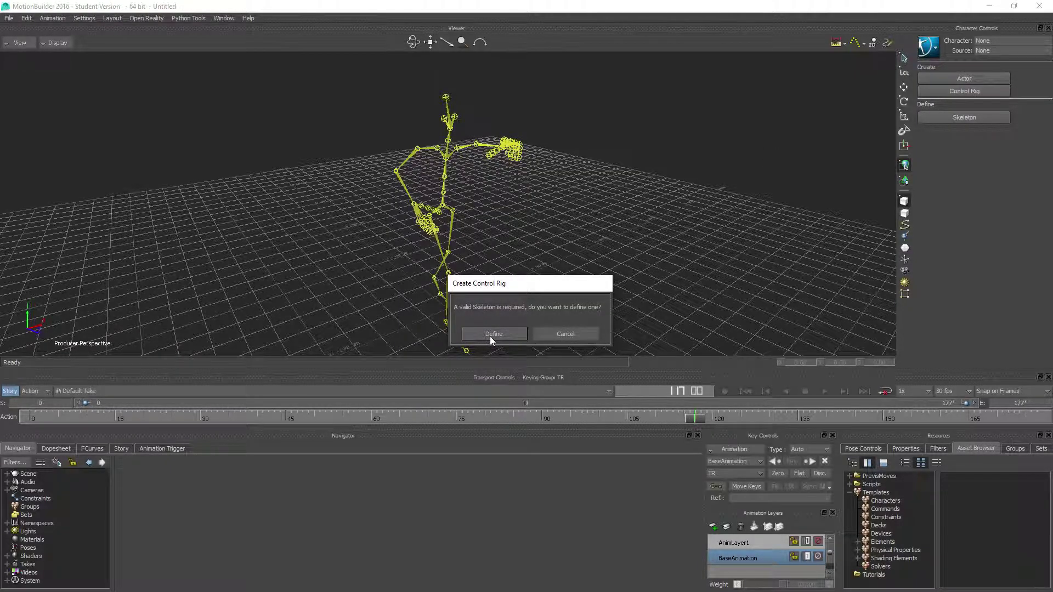
left_click(488, 334)
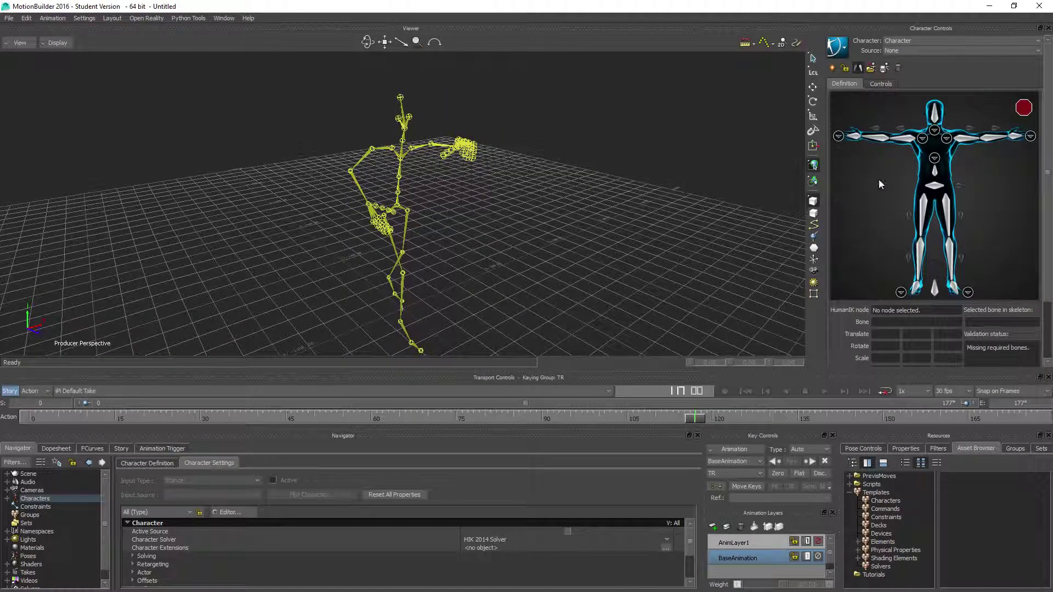
left_click(399, 205)
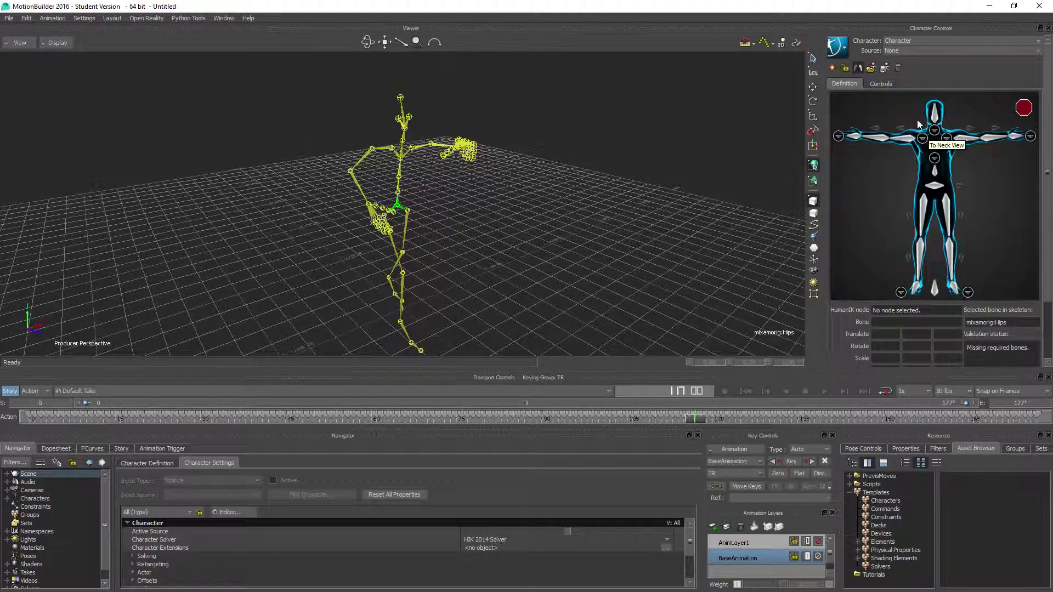
left_click(872, 70)
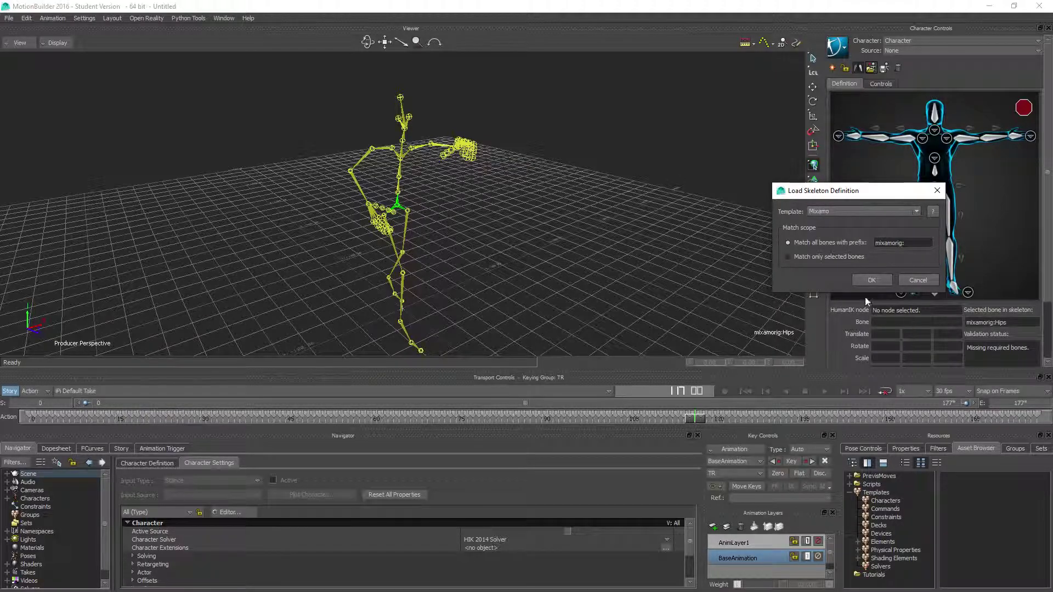
left_click(869, 281)
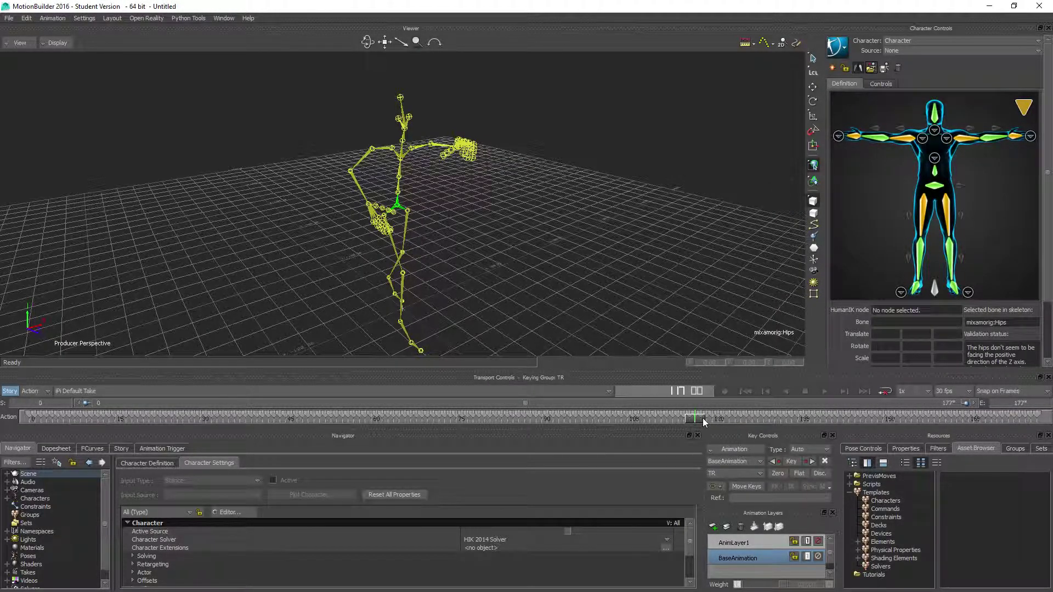
left_click_drag(702, 418, 684, 421)
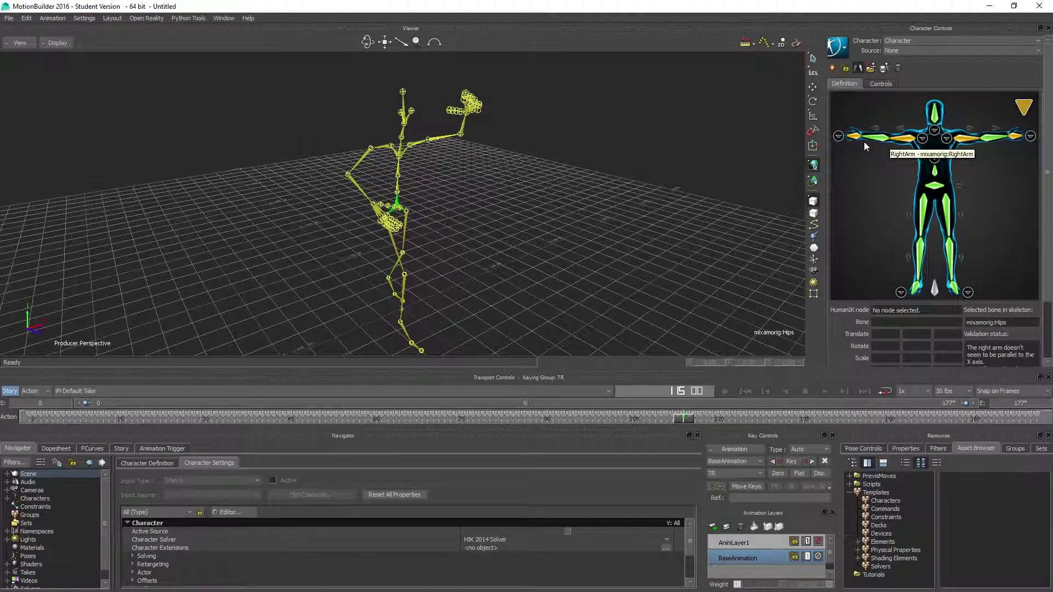
left_click_drag(682, 419, 9, 415)
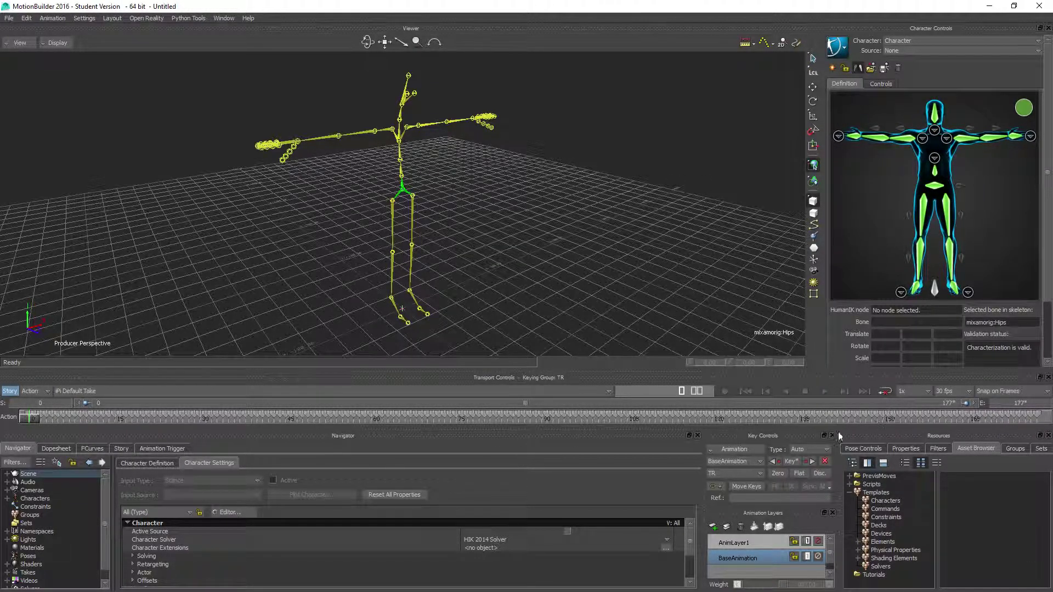
Step: Characterize the skeleton as a Biped and create an FK/IK control rig
left_click(146, 463)
left_click(133, 491)
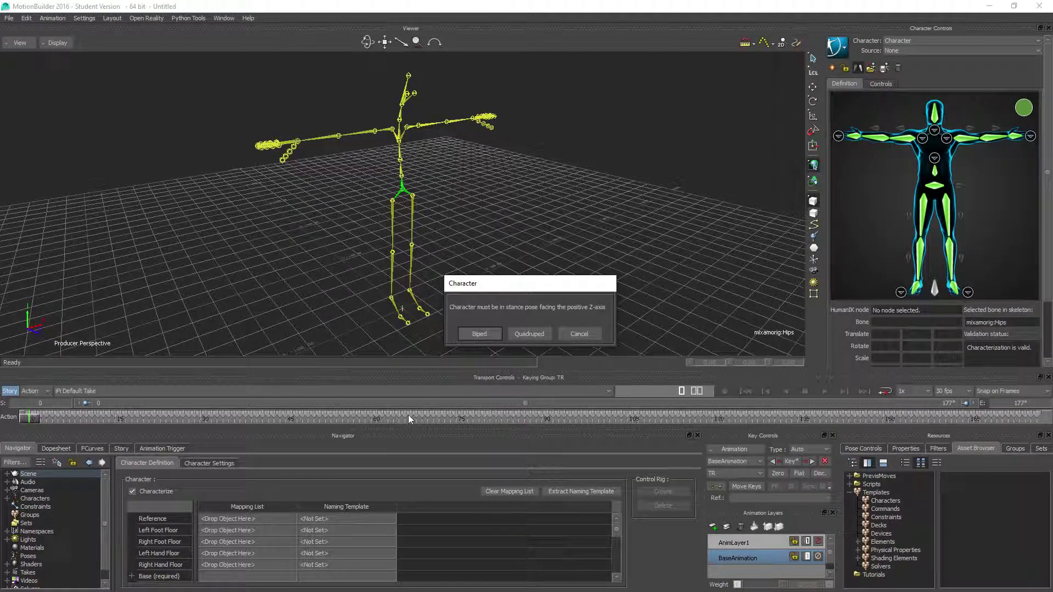
left_click(475, 331)
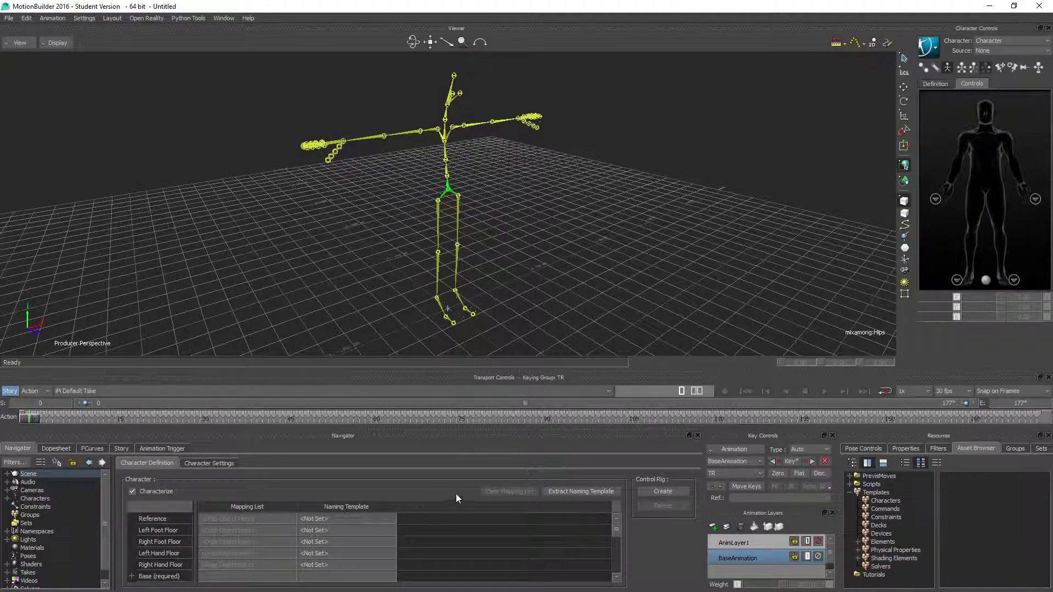
left_click(666, 491)
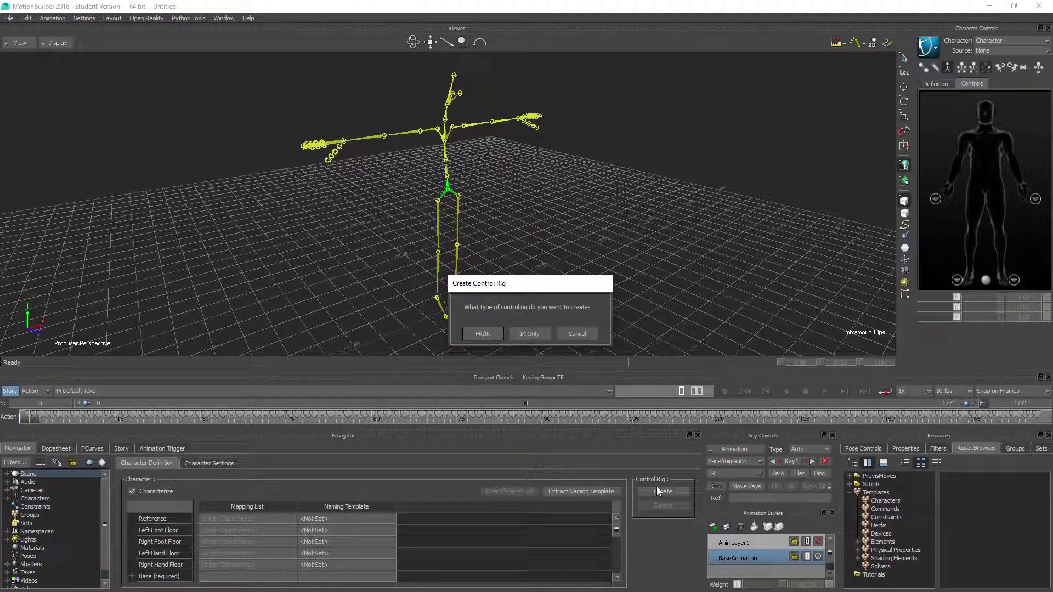
left_click(474, 336)
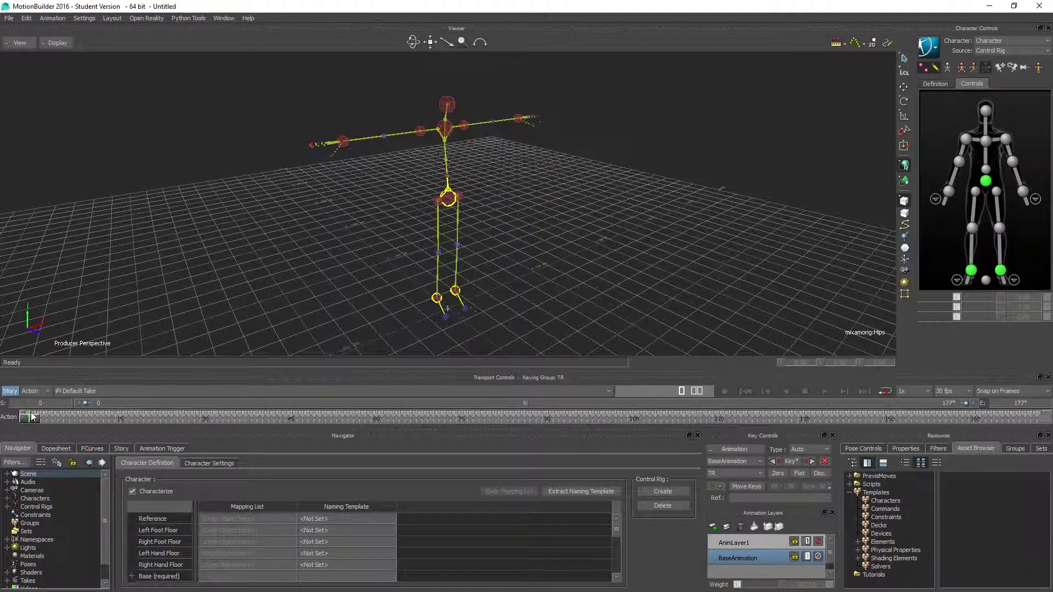
left_click(202, 463)
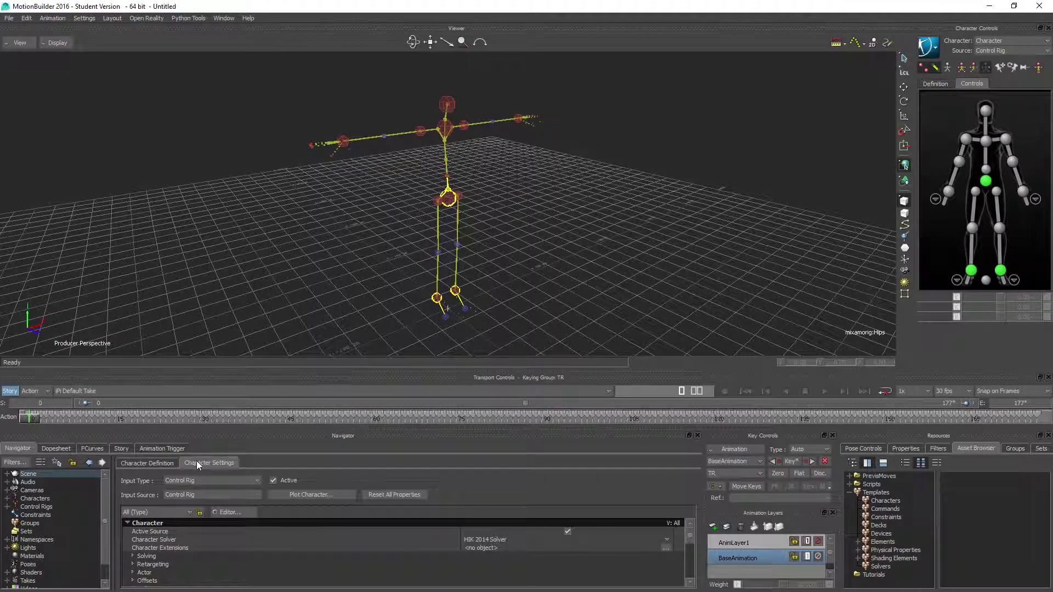
Step: Deactivate the control rig and plot the animation onto the Skeleton at 30 FPS
left_click(314, 495)
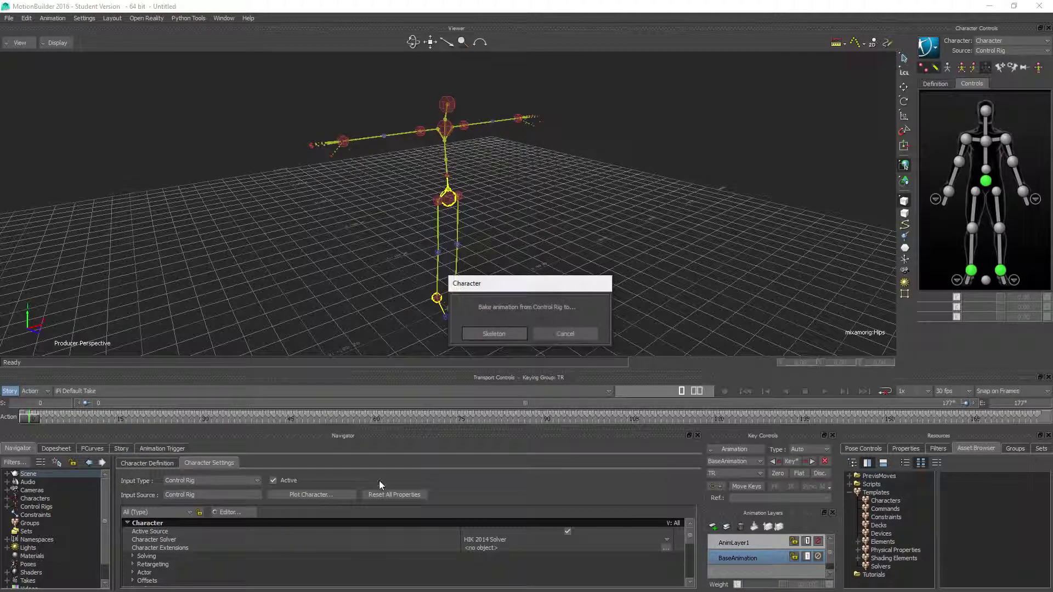
left_click(566, 335)
left_click(275, 480)
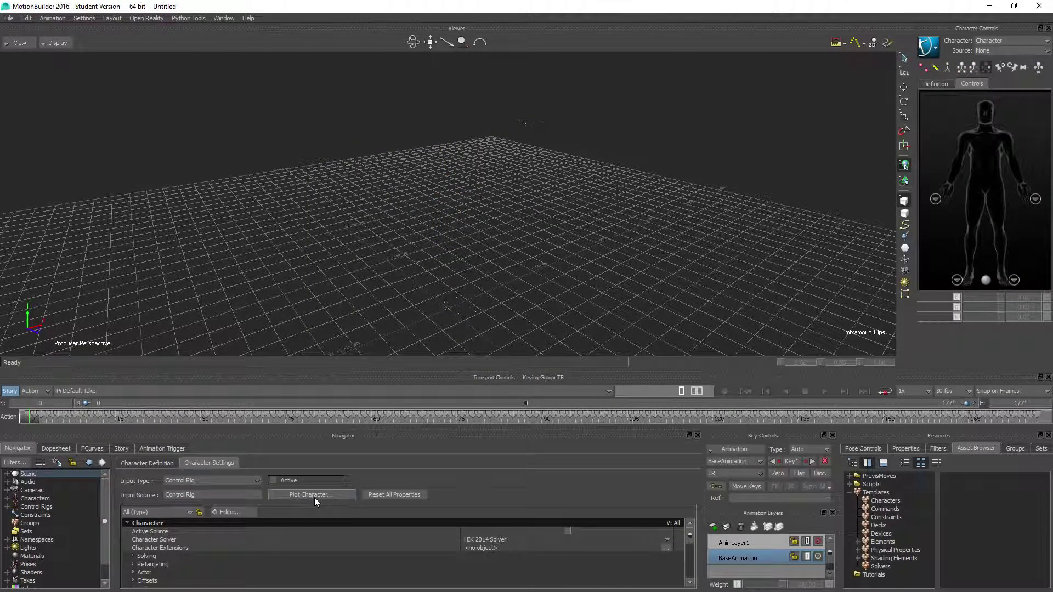
left_click(315, 497)
left_click(491, 332)
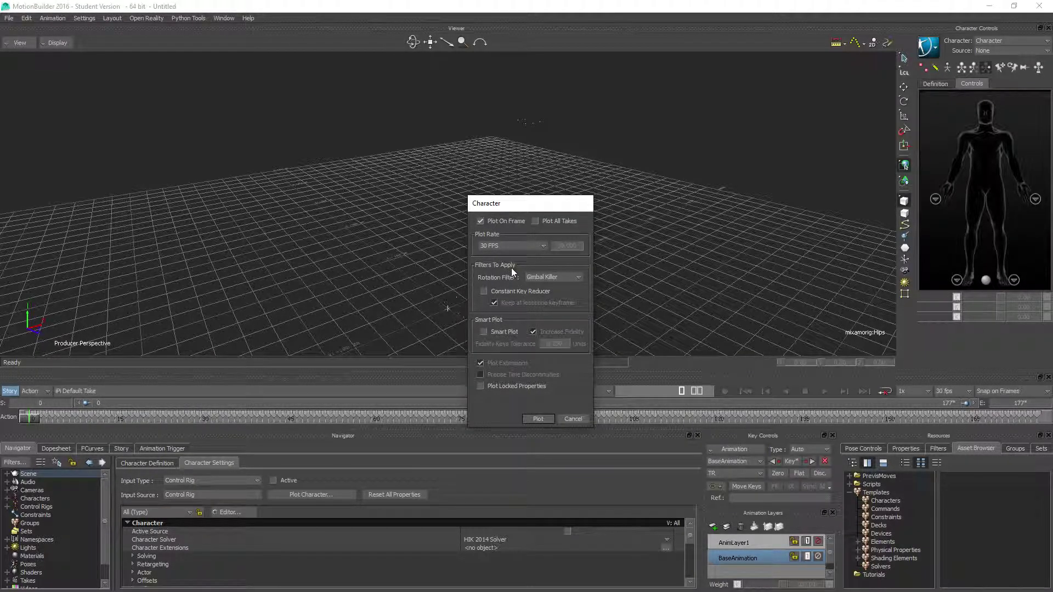
left_click(538, 419)
left_click_drag(30, 419, 20, 438)
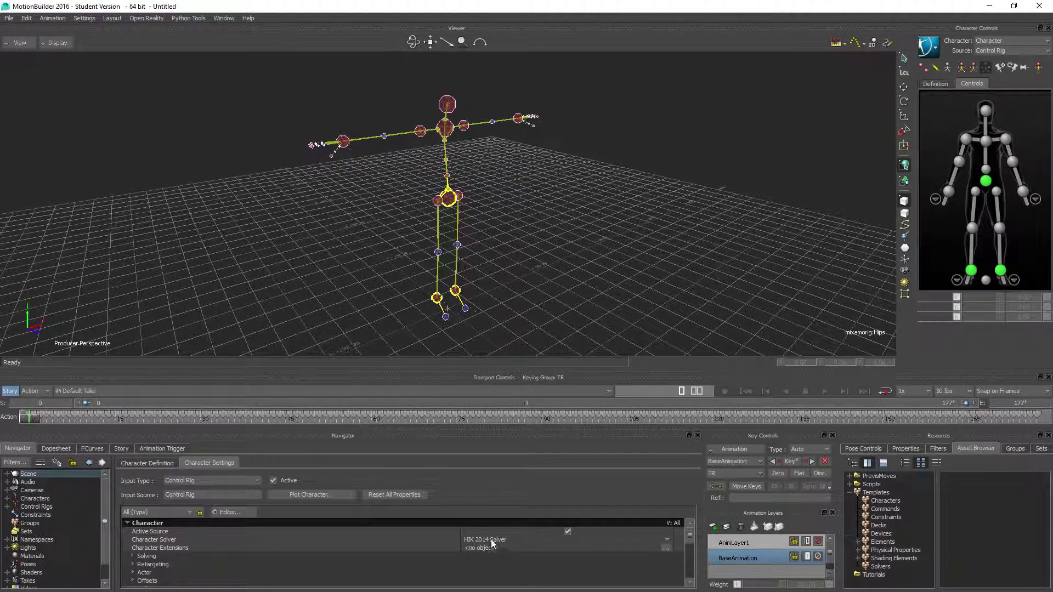
Step: Keep the HIK 2014 Solver and tick Mirror Animation under Modifiers
left_click(667, 540)
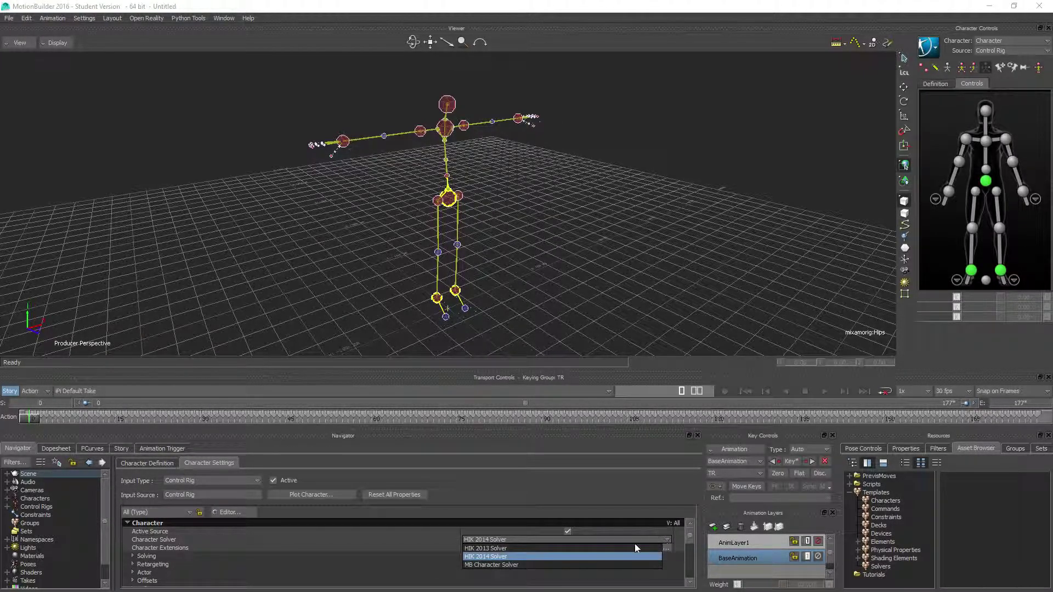
left_click(667, 541)
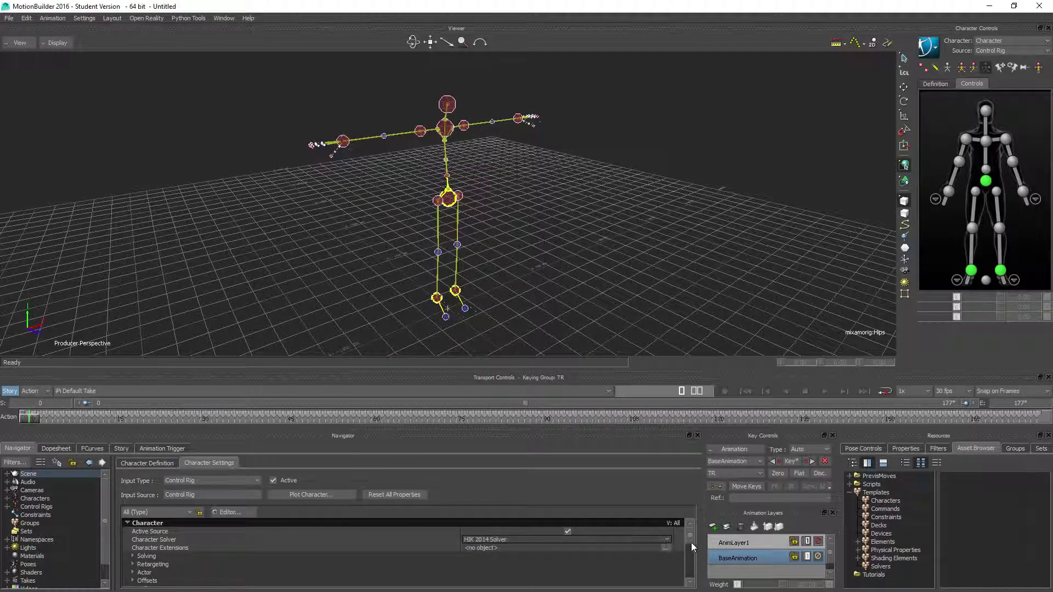
left_click_drag(690, 538, 686, 580)
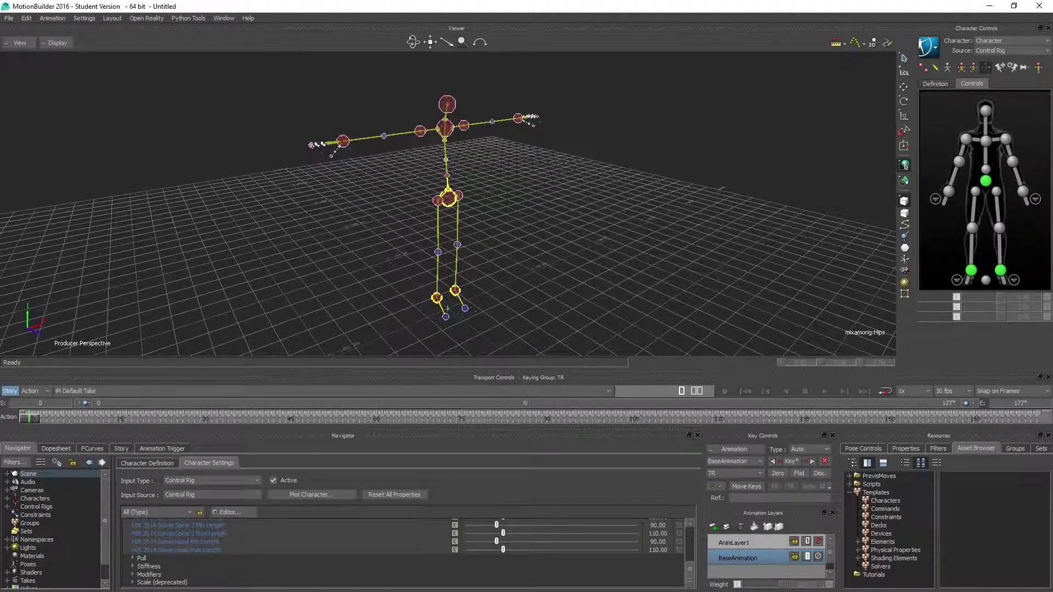
left_click(133, 575)
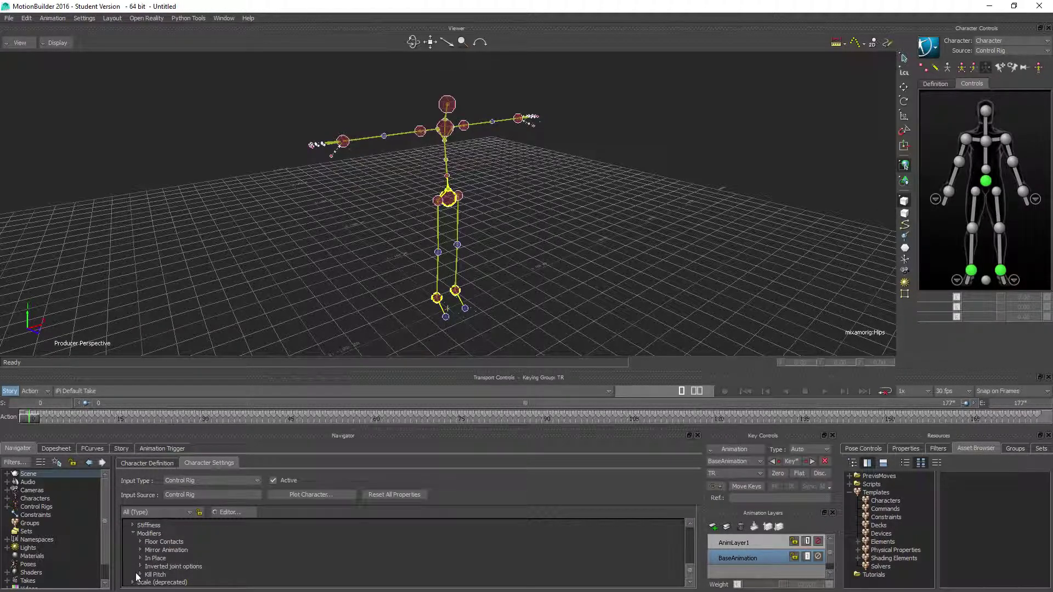
left_click(140, 550)
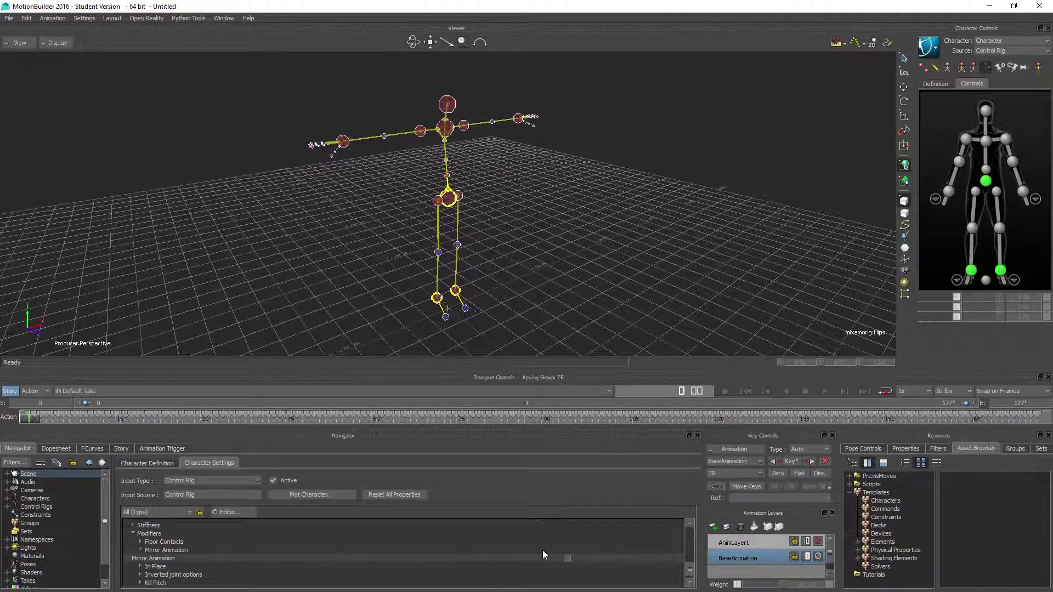
left_click(567, 558)
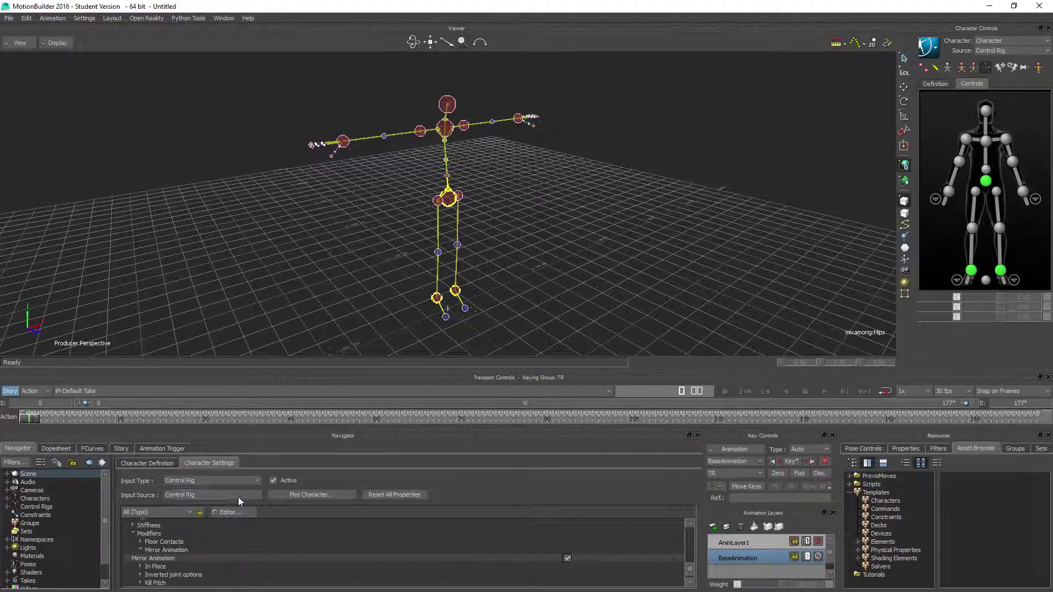
Step: Uncheck Active, plot the mirrored animation onto the Control Rig, and review the poses
left_click(282, 480)
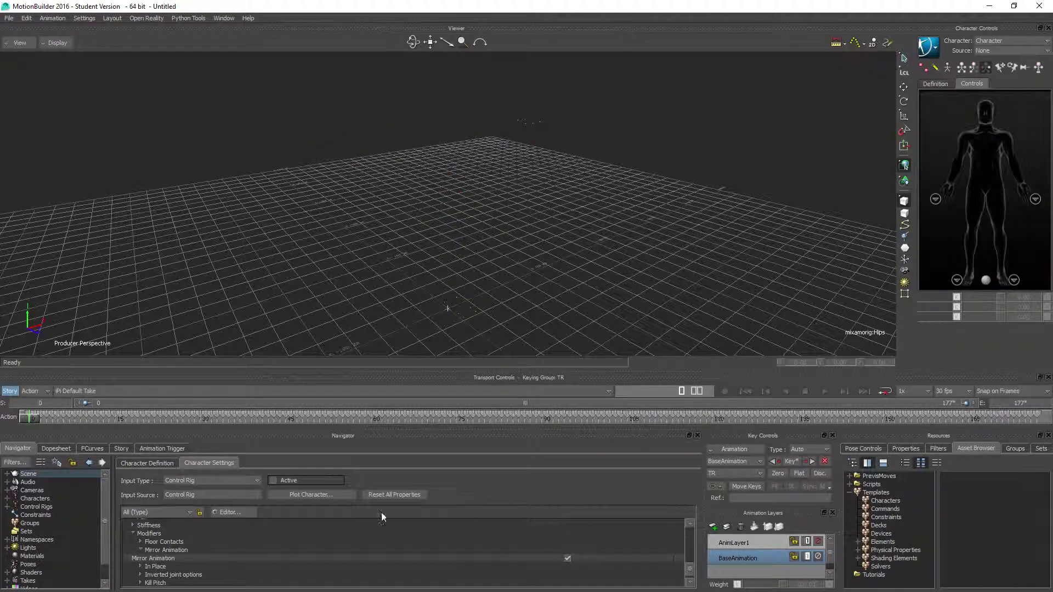
left_click(315, 493)
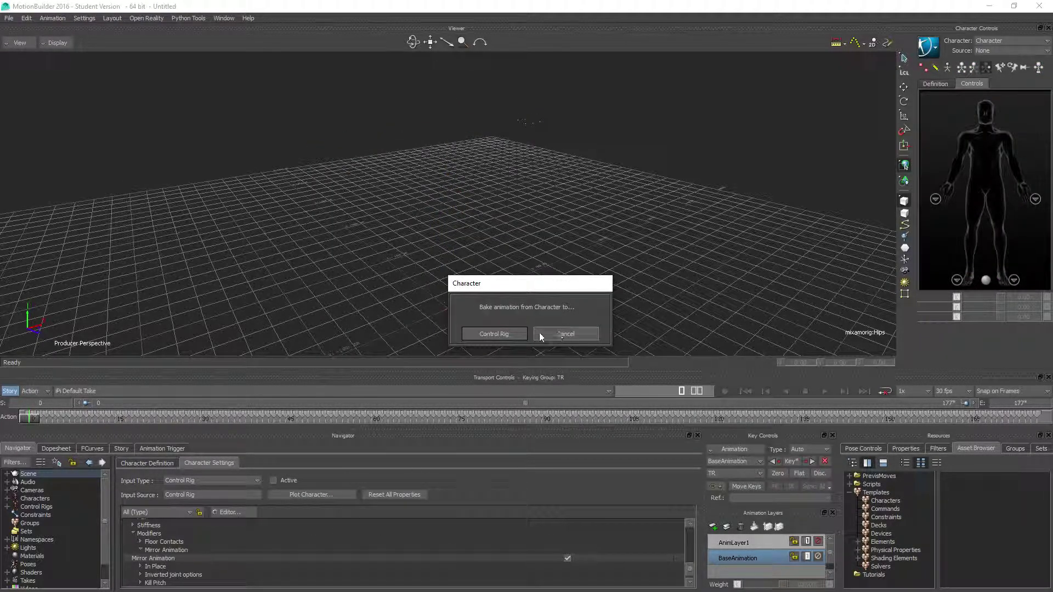
left_click(500, 336)
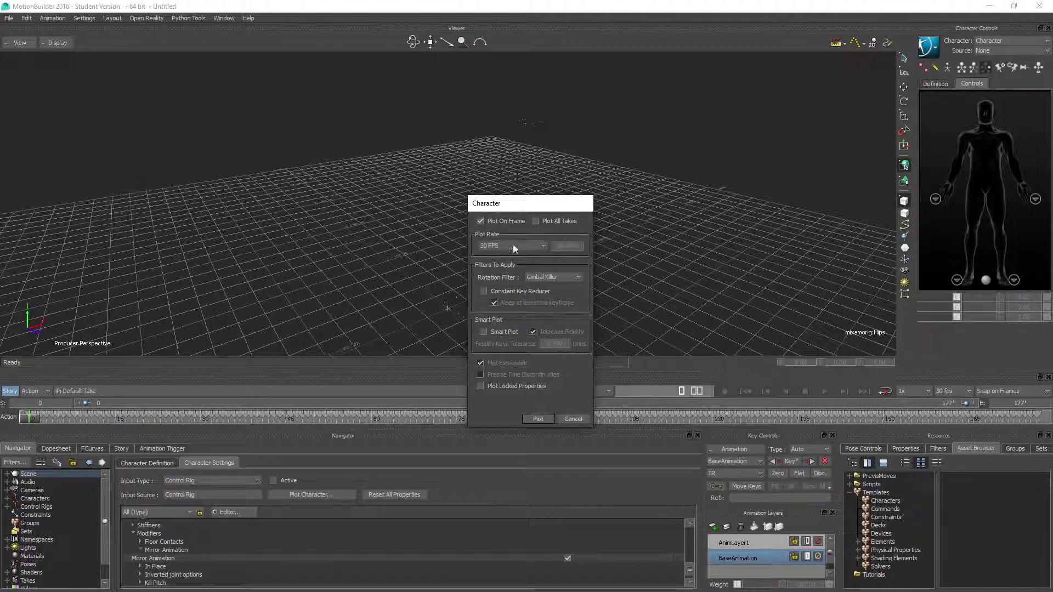
left_click(537, 419)
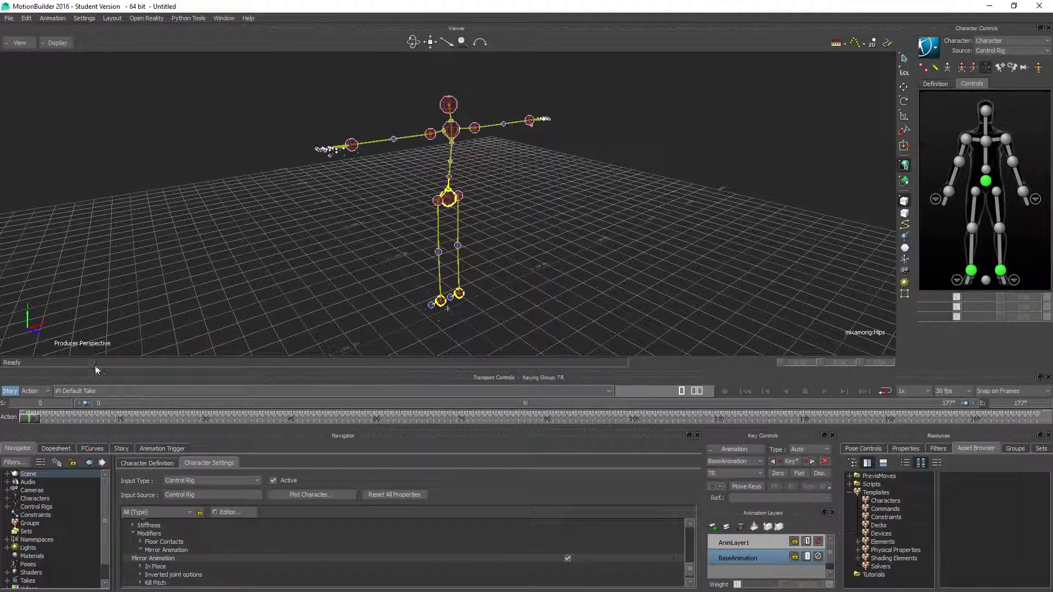
left_click_drag(321, 193, 534, 191, "ctrl+shift")
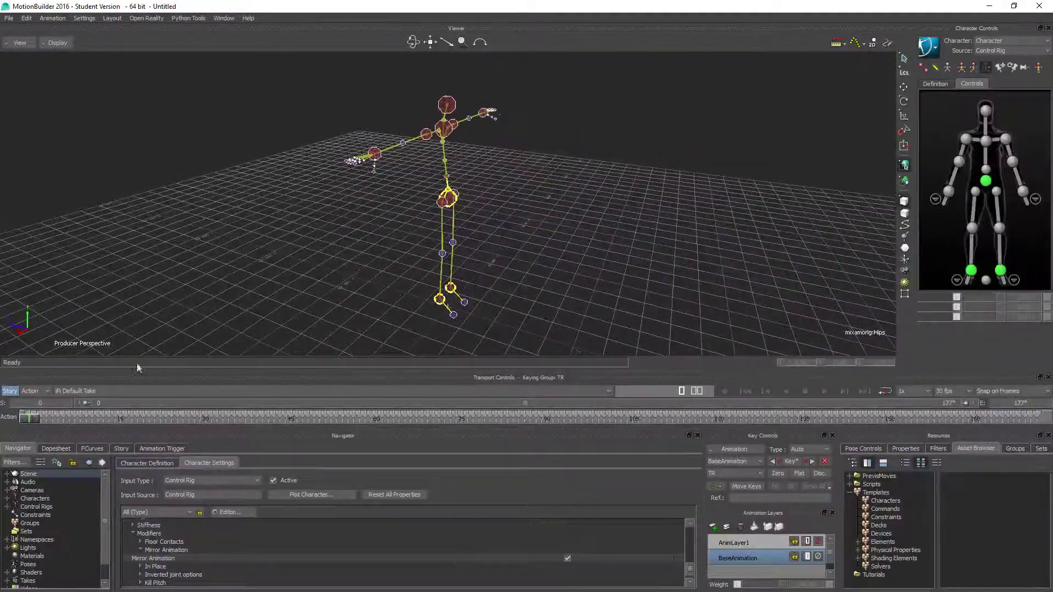
left_click_drag(31, 419, 33, 389)
Step: Plot the rig animation onto the Skeleton, display the skeleton, and check around frame 80
left_click(318, 496)
left_click(495, 334)
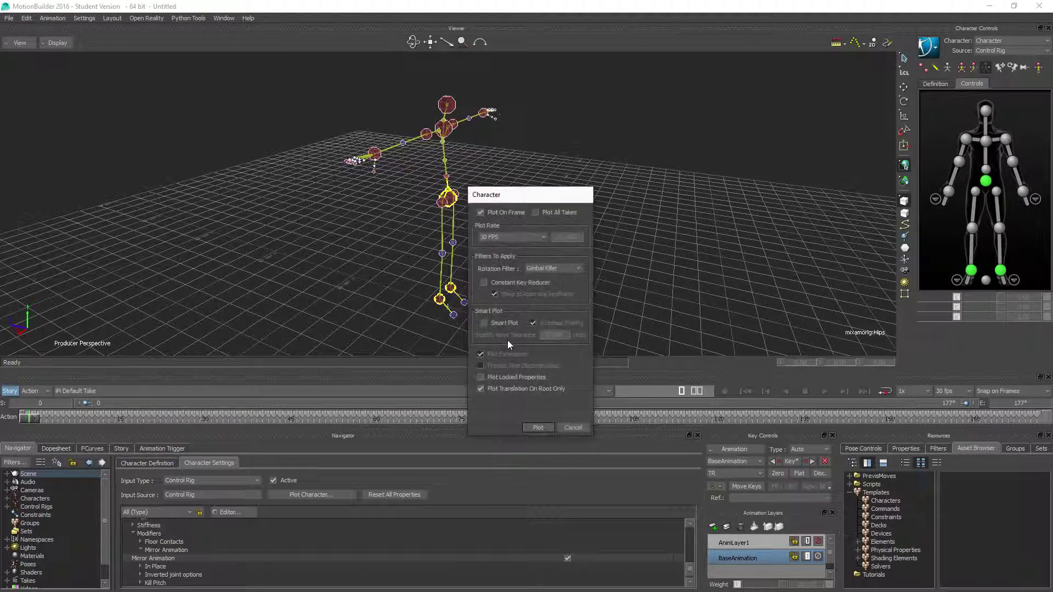
left_click(538, 428)
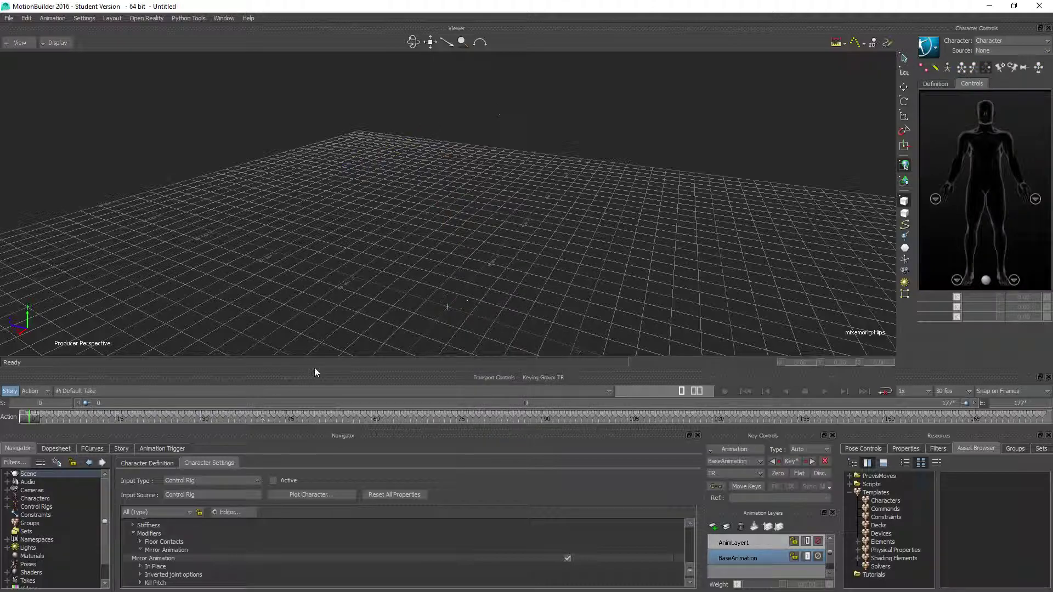
left_click(946, 68)
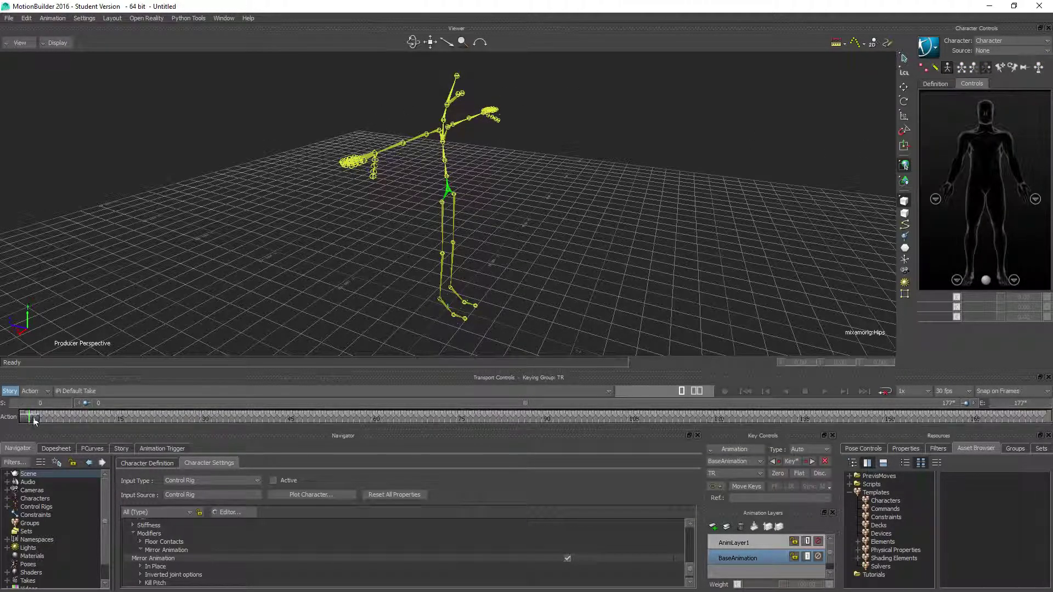
left_click_drag(42, 416, 9, 114)
Step: Overwrite throw_poses_take_2_MB.fbx with the mirrored scene using the default save options
left_click(9, 18)
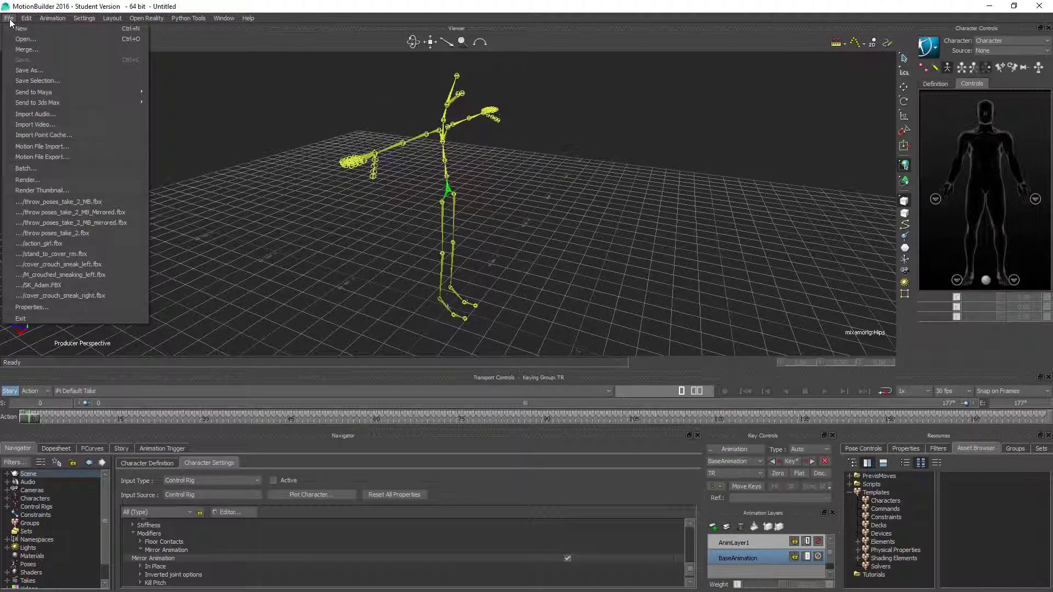
left_click(26, 73)
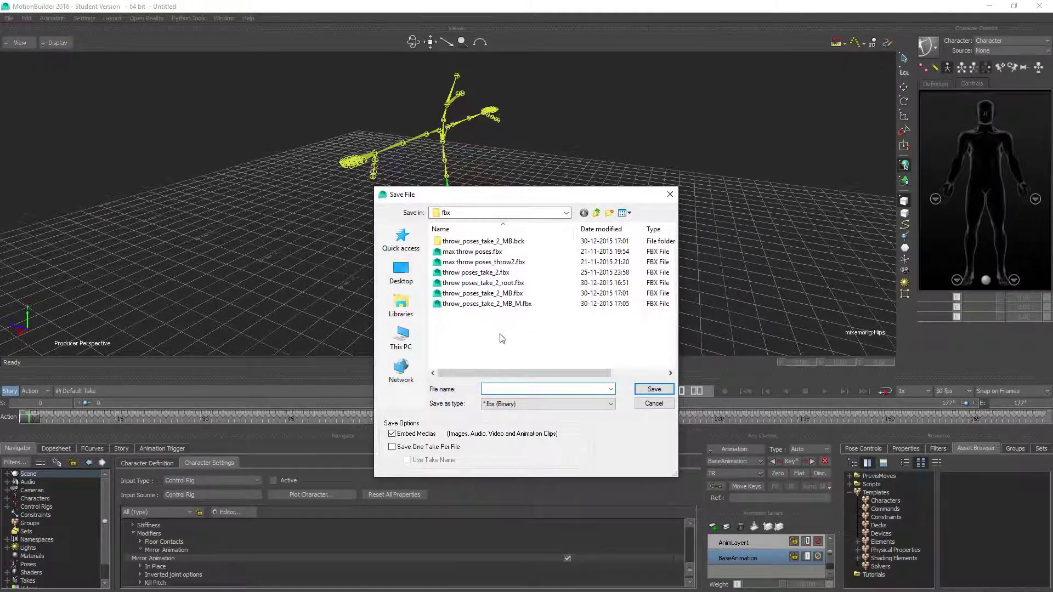
left_click(508, 299)
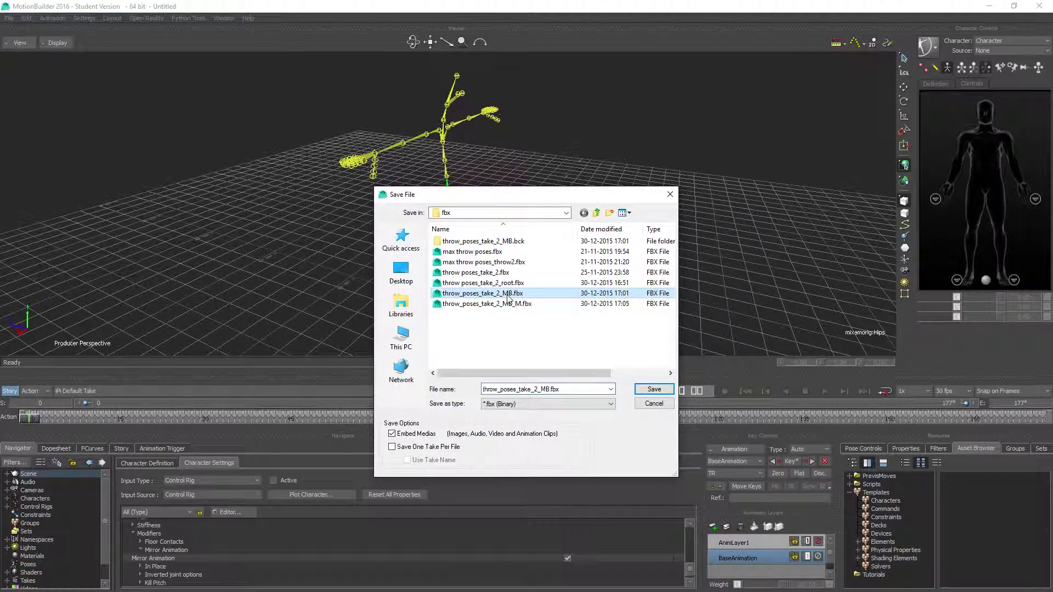
left_click(651, 390)
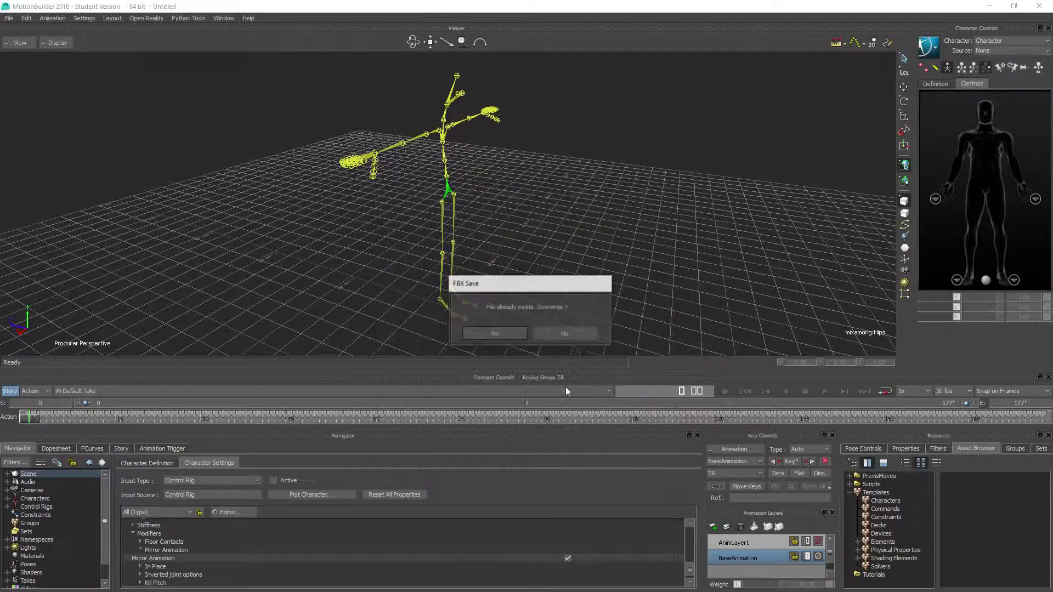
left_click(502, 330)
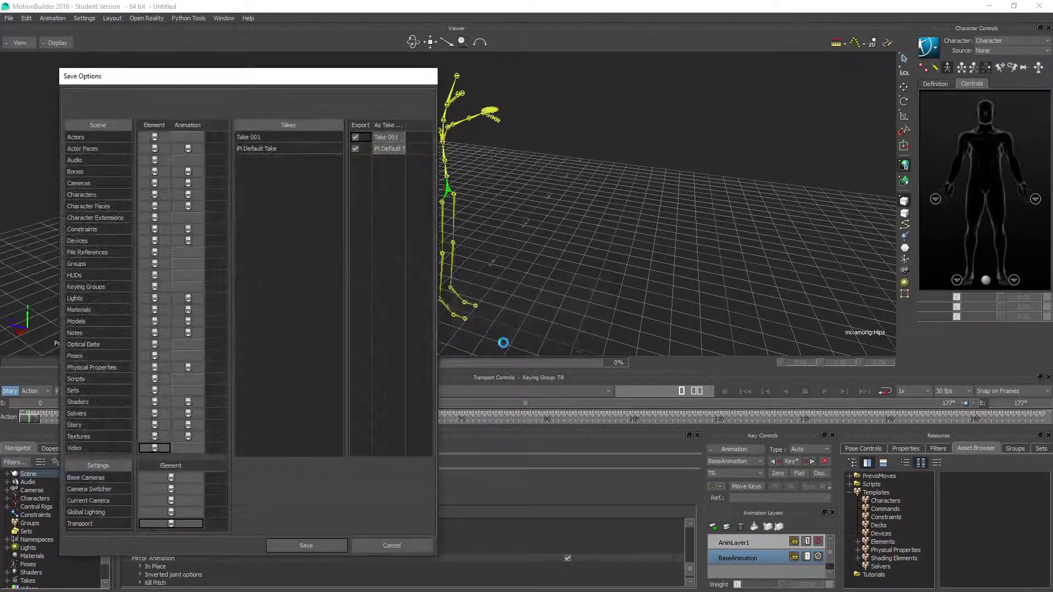
left_click(306, 546)
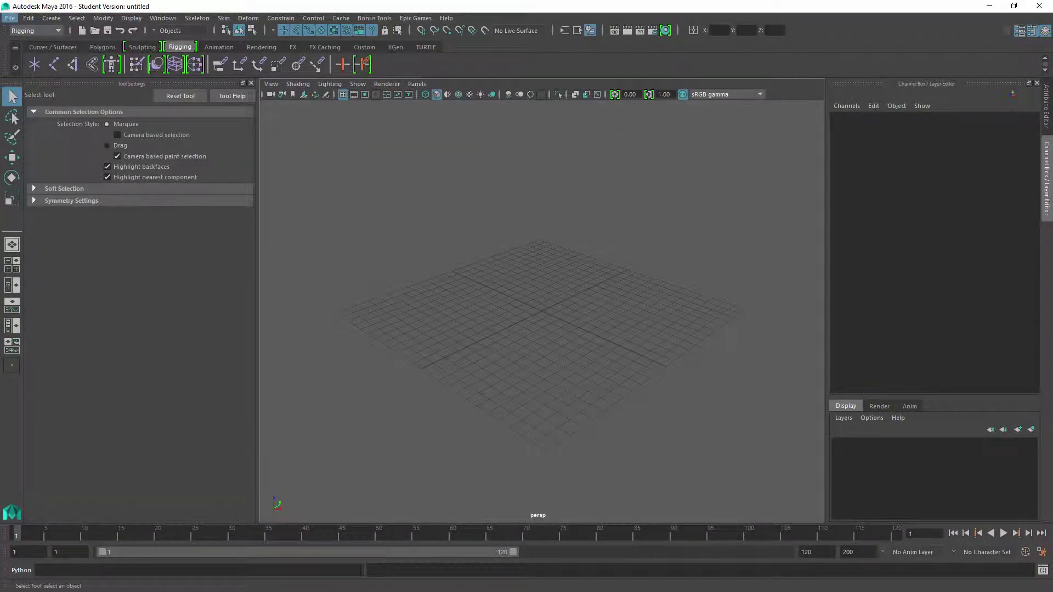
Step: Import throw_poses_take_2_MB.fbx from Documents\GameDev\MotionCapture\fbx into the scene
left_click(10, 18)
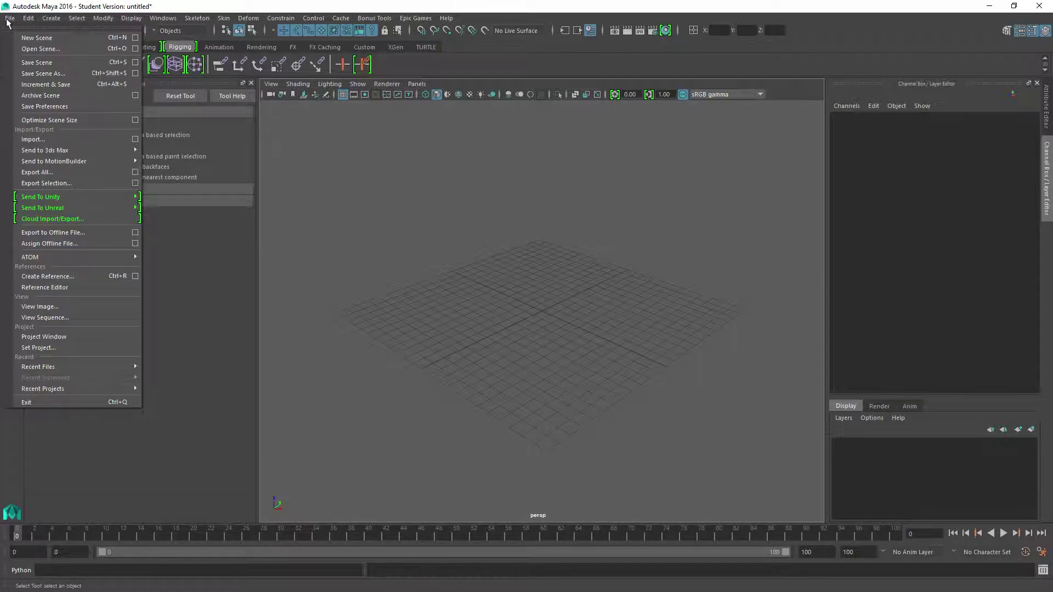
left_click(27, 140)
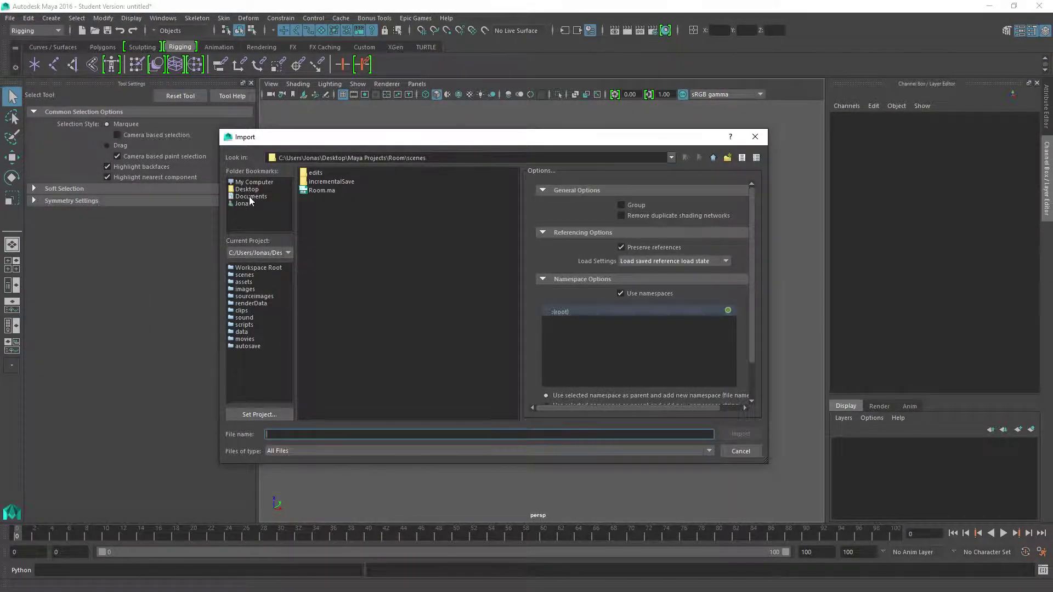
left_click(250, 198)
double_click(331, 247)
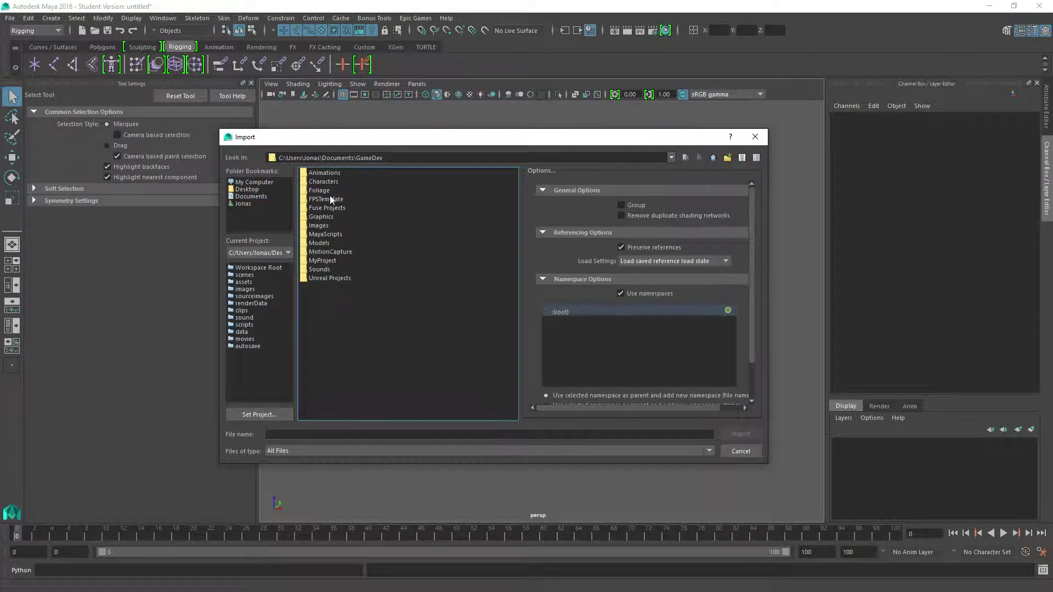
double_click(331, 252)
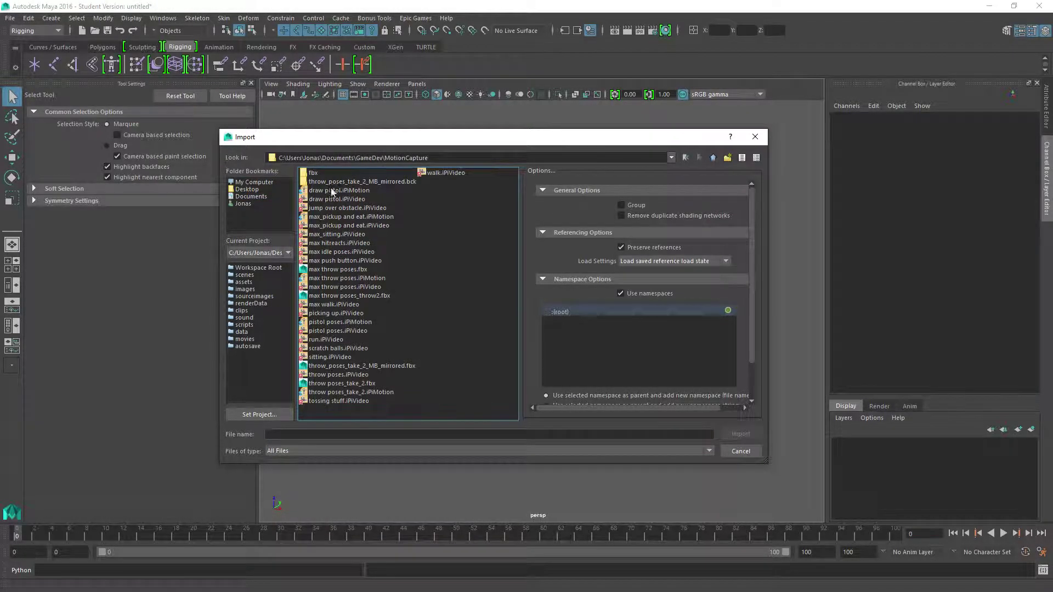
double_click(329, 173)
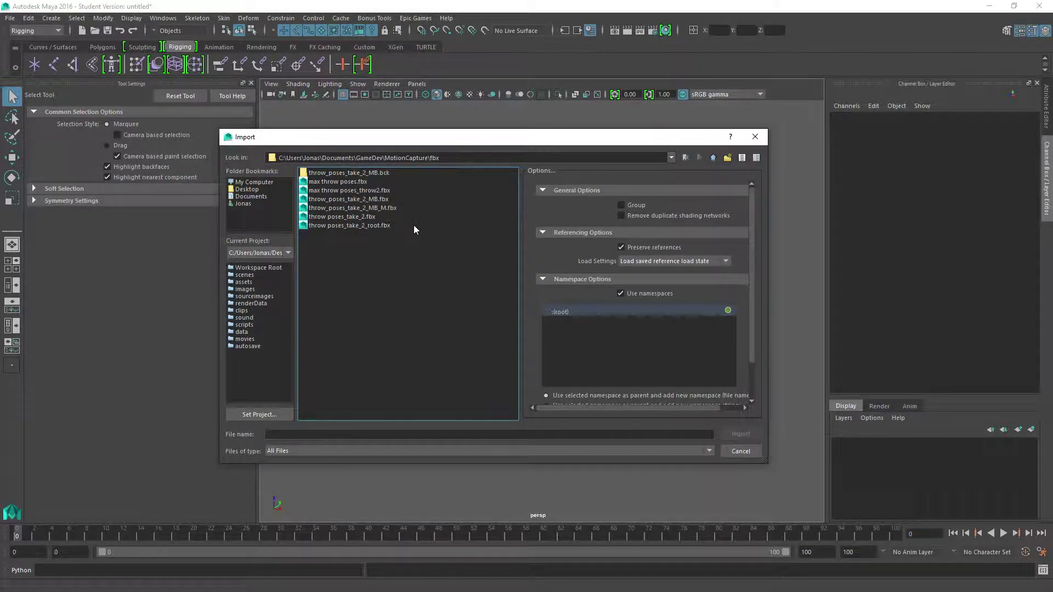
double_click(371, 200)
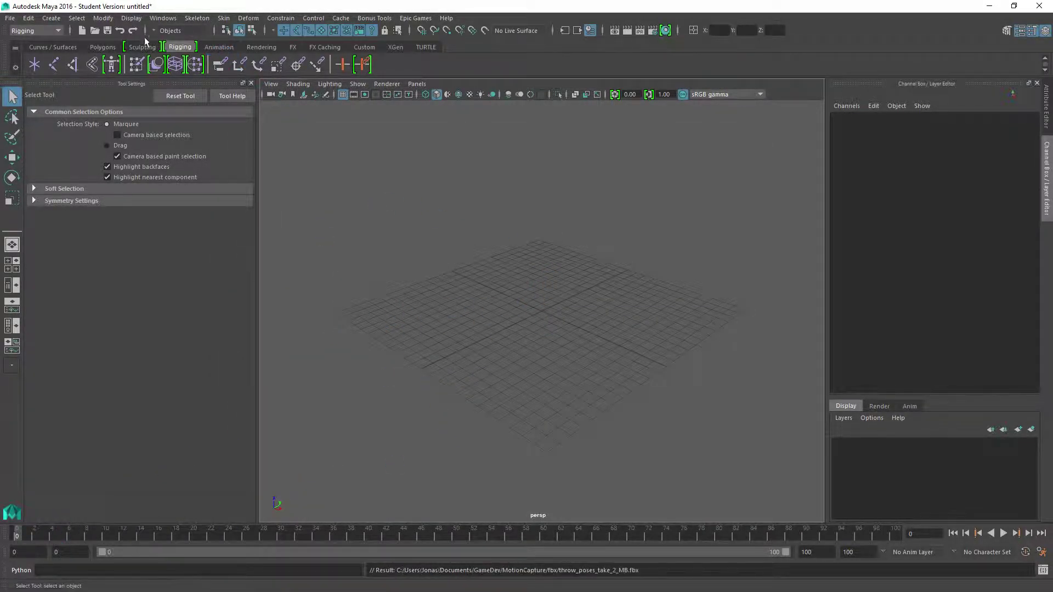
Step: Inspect the imported nodes in the Outliner and frame the skeleton in the viewport
left_click(155, 22)
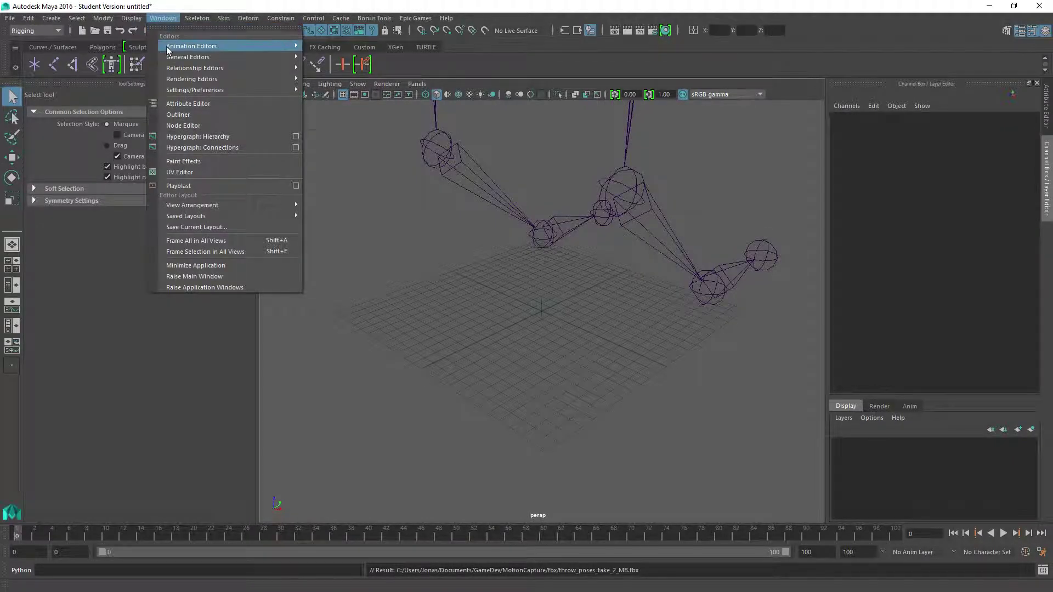
left_click(186, 116)
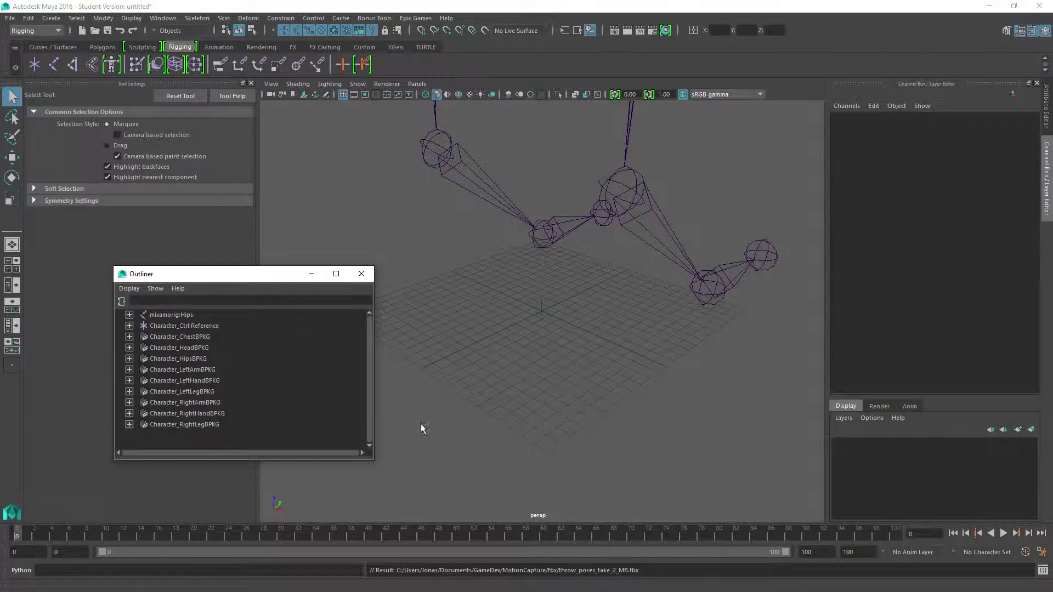
left_click(362, 274)
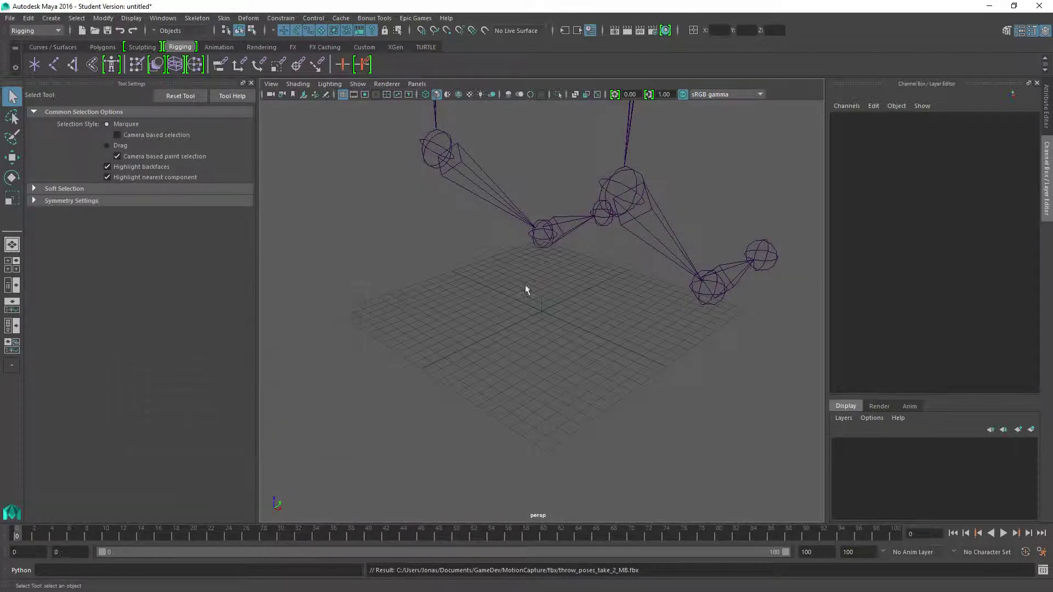
scroll(548, 283, "down", 5)
scroll(555, 279, "down", 3)
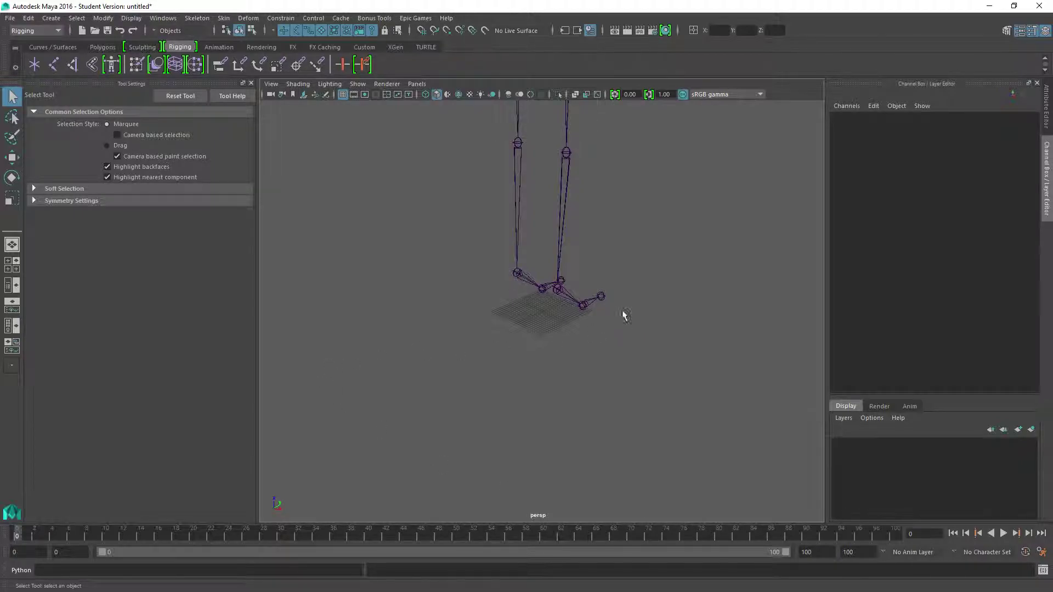
key("a")
left_click_drag(552, 268, 534, 350, "alt")
scroll(527, 356, "up", 5)
Step: Set the playback end frame to 170, select the hips, and play the animation
double_click(820, 552)
type("1609")
key("BackSpace")
key("BackSpace")
key("BackSpace")
type("70")
key("Return")
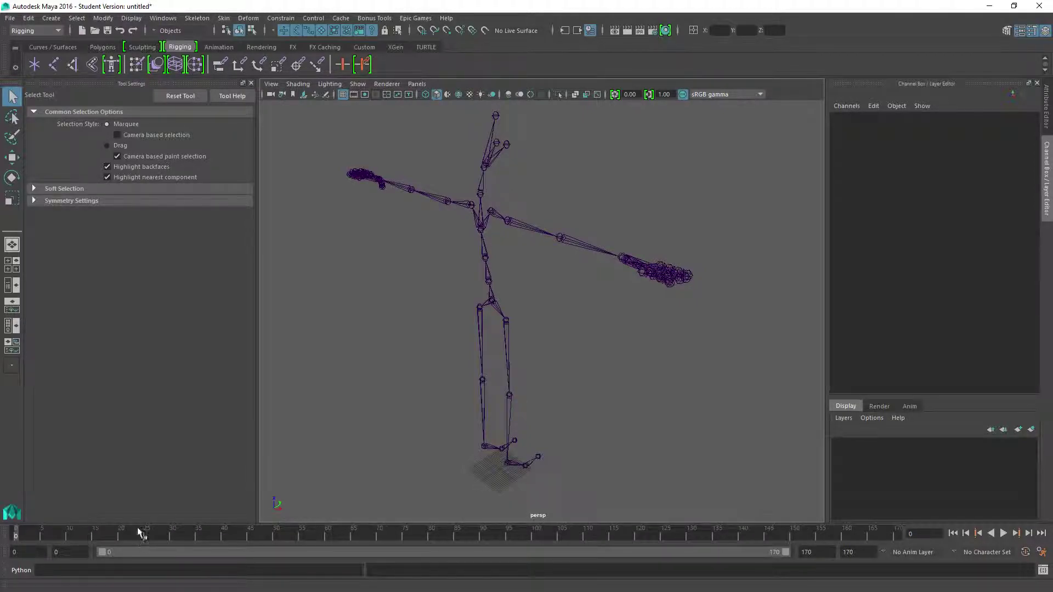
left_click(496, 307)
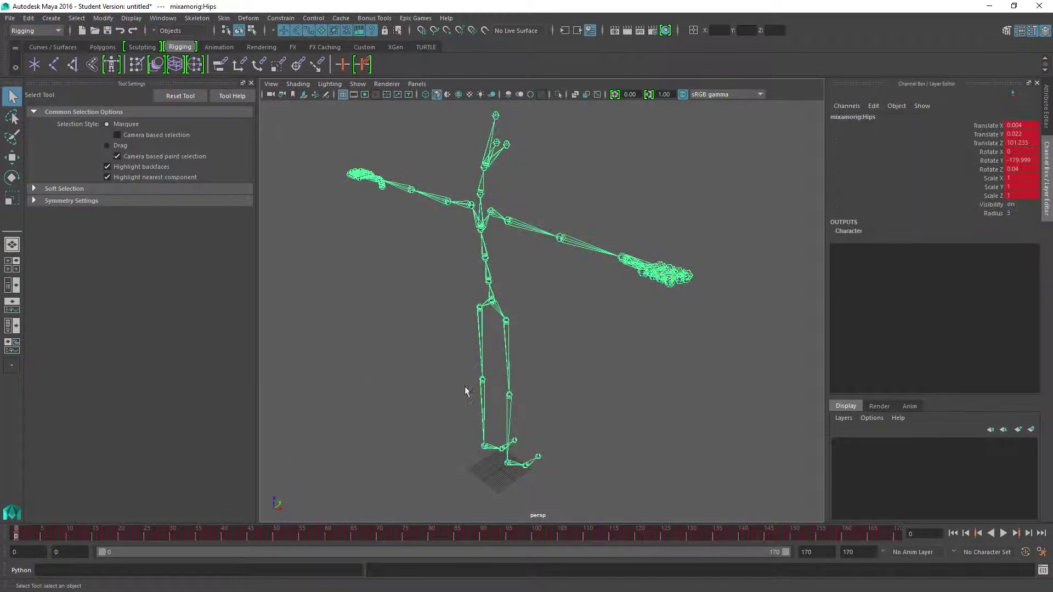
key("alt+v")
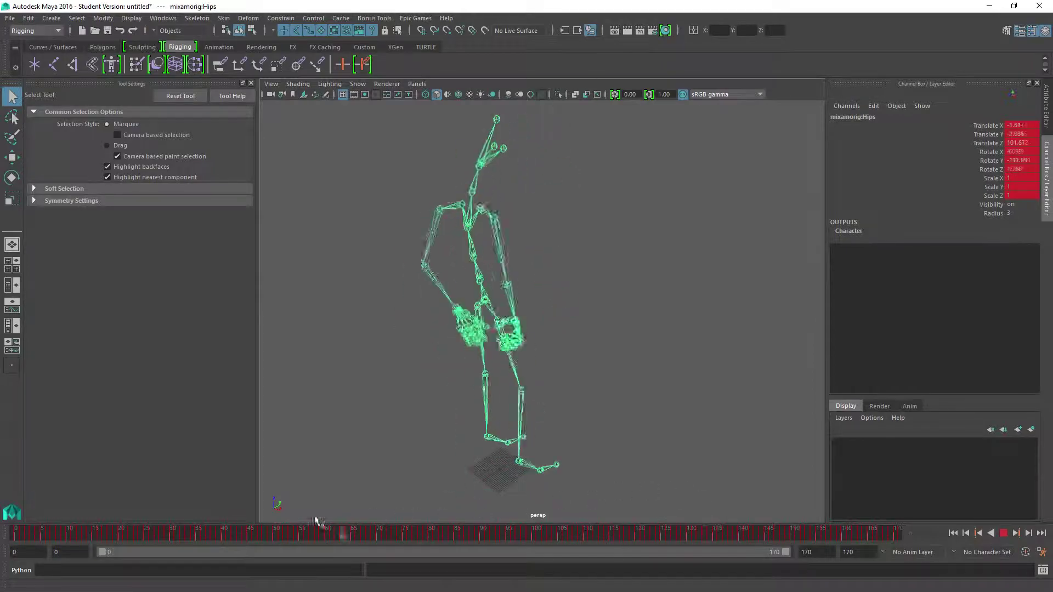
Step: Create a new joint on the ground, named root, with radius 3
left_click(50, 531)
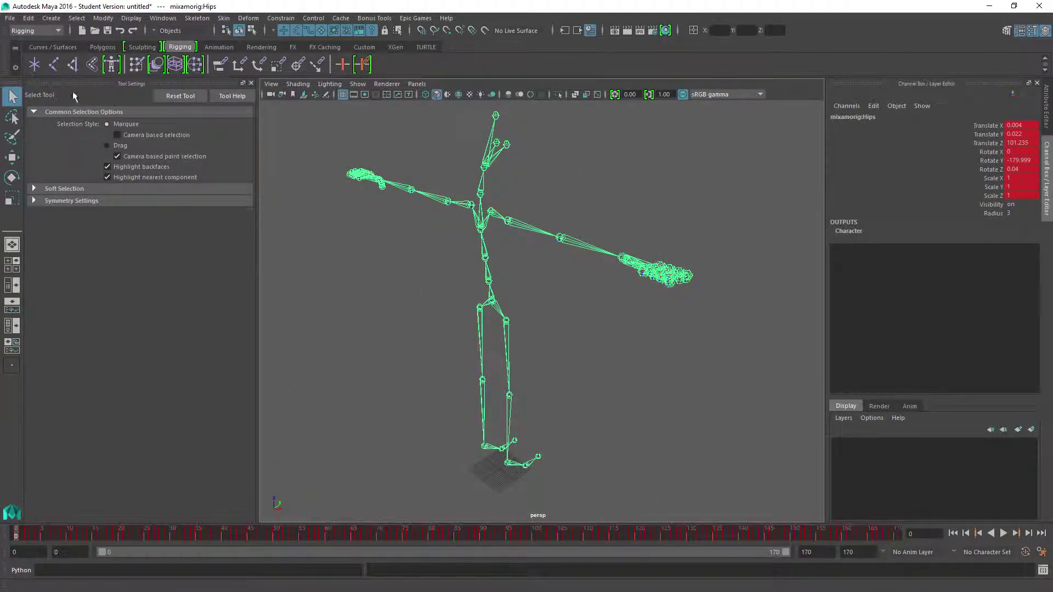
left_click(54, 64)
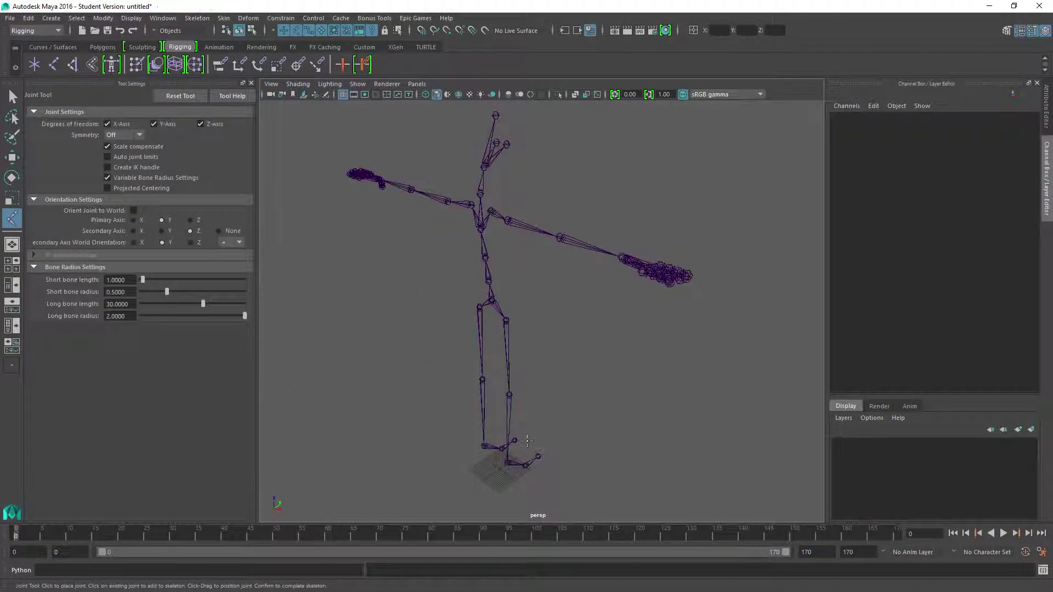
left_click(499, 470)
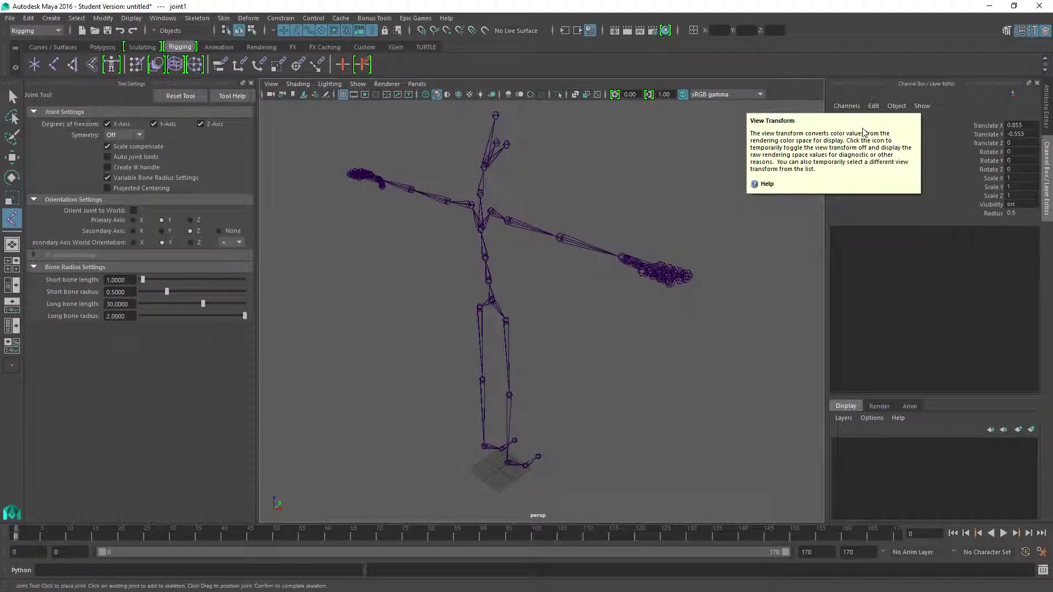
left_click(991, 160)
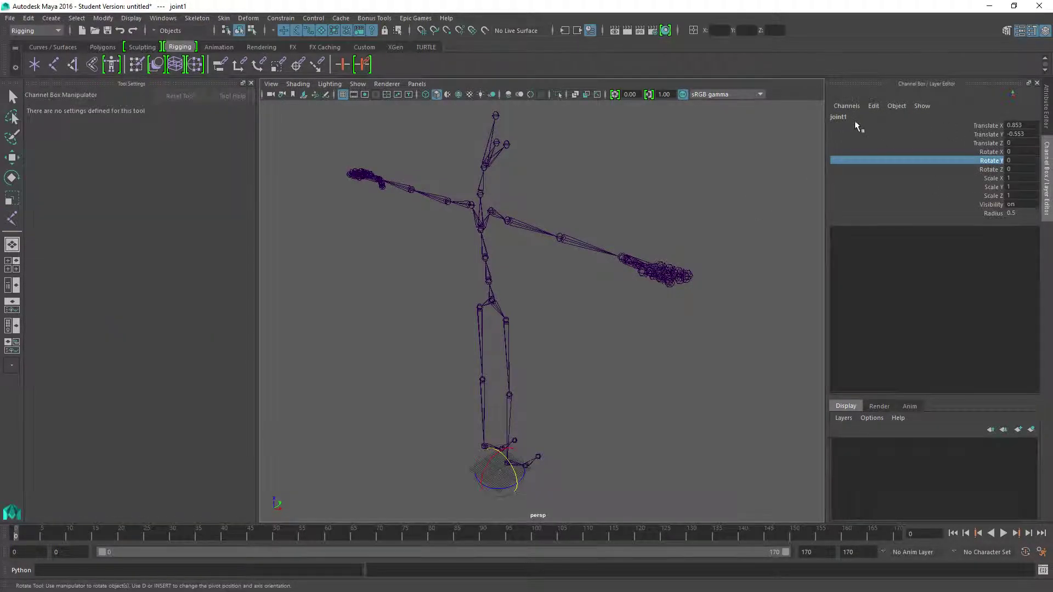
left_click(856, 117)
type("root")
key("Return")
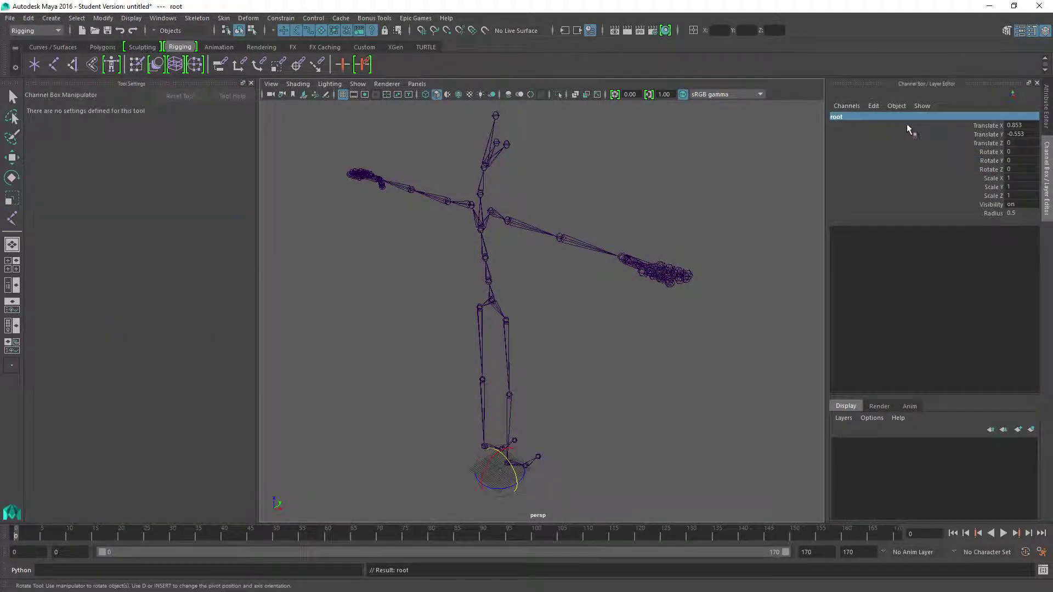
double_click(1021, 213)
type("3")
key("Return")
Step: Set the root joint's Translate X and Translate Y to 0
double_click(1016, 125)
type("0")
key("Return")
double_click(1017, 134)
type("0")
key("Return")
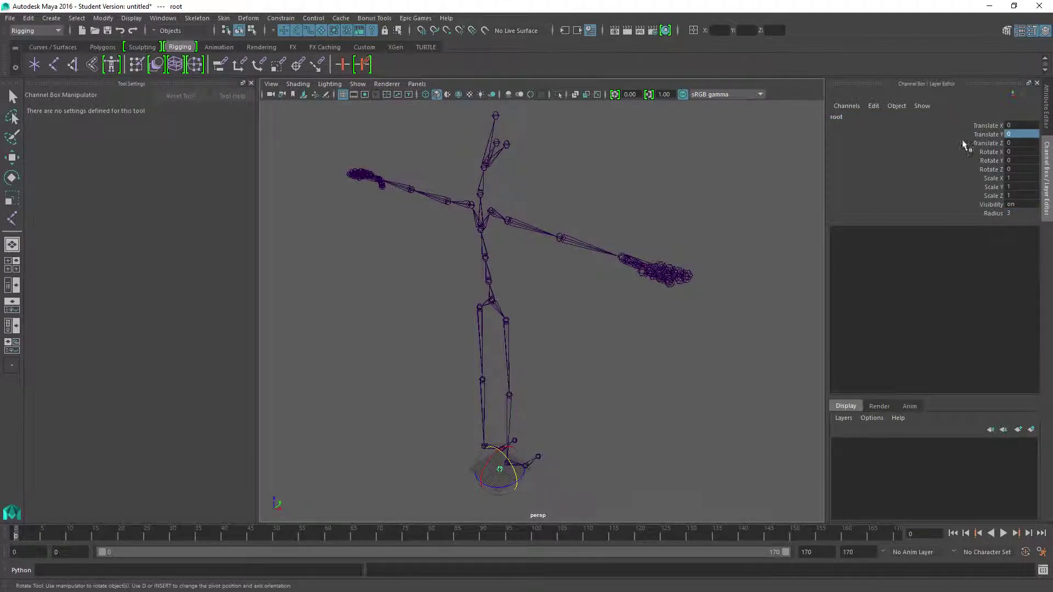
Step: Select mixamorig:Hips and play back the mirrored throw animation
left_click(13, 98)
left_click(491, 306)
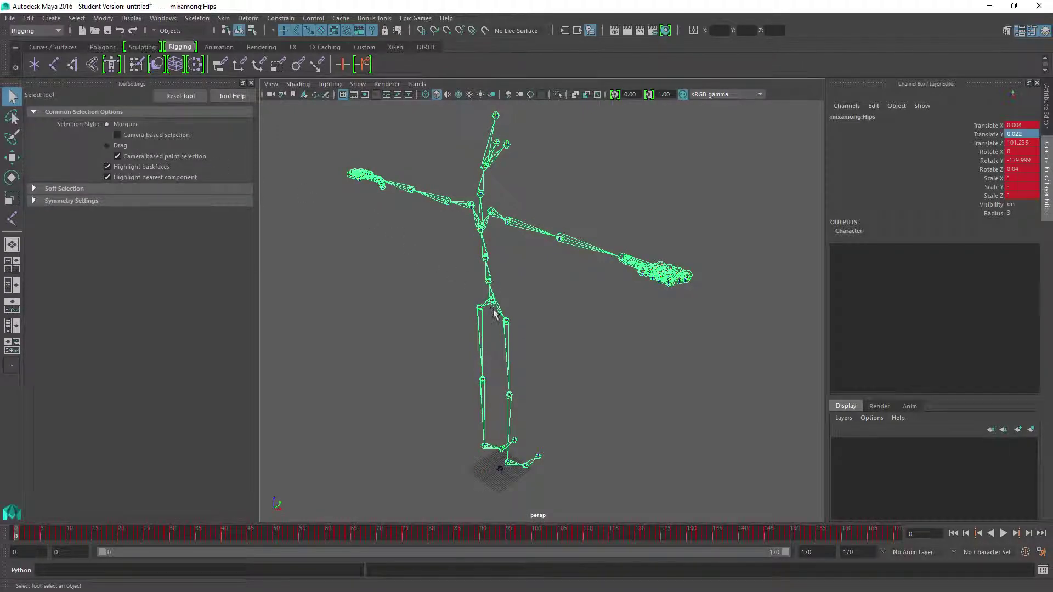
left_click(500, 469)
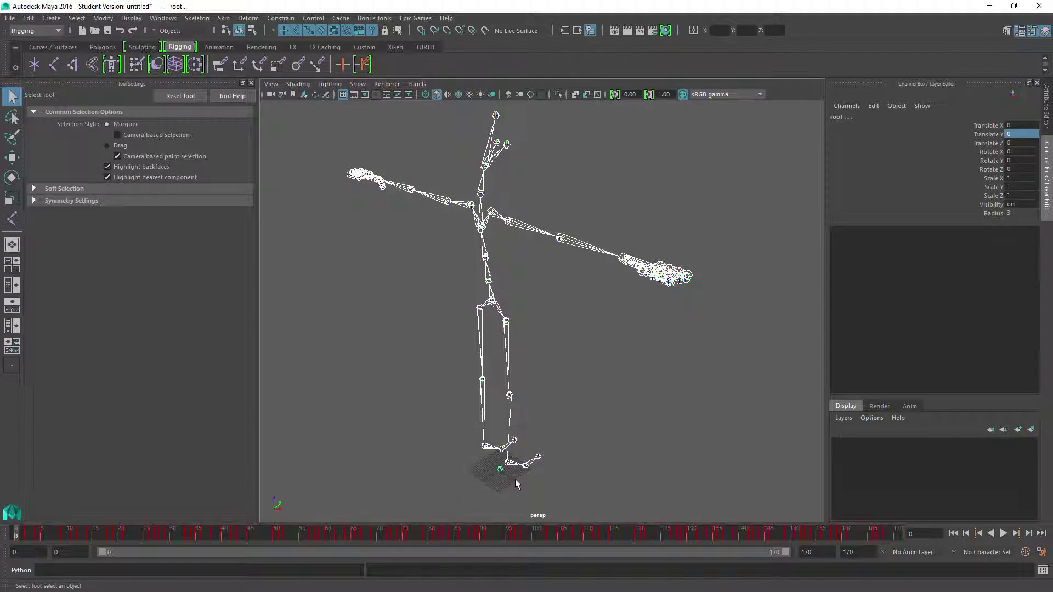
key("Down")
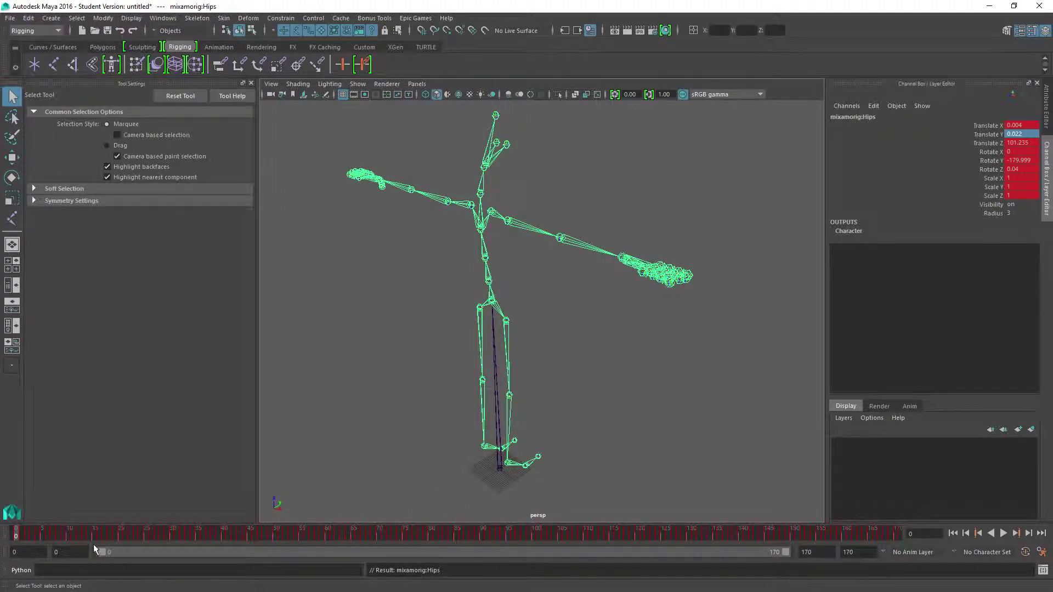
key("alt+v")
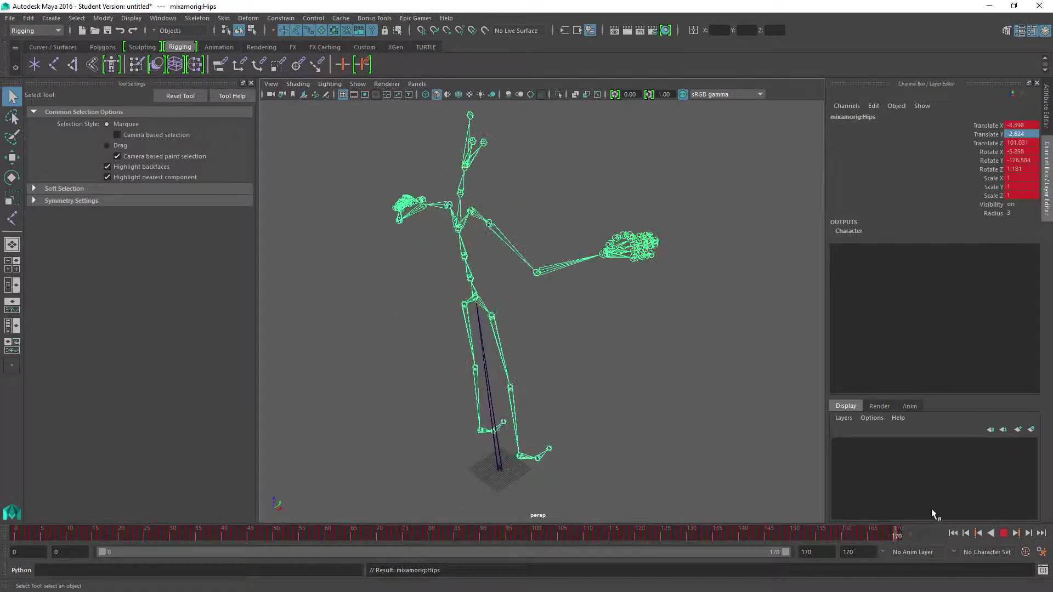
Step: Stop playback and select the whole skeleton from its root joint
left_click(16, 532)
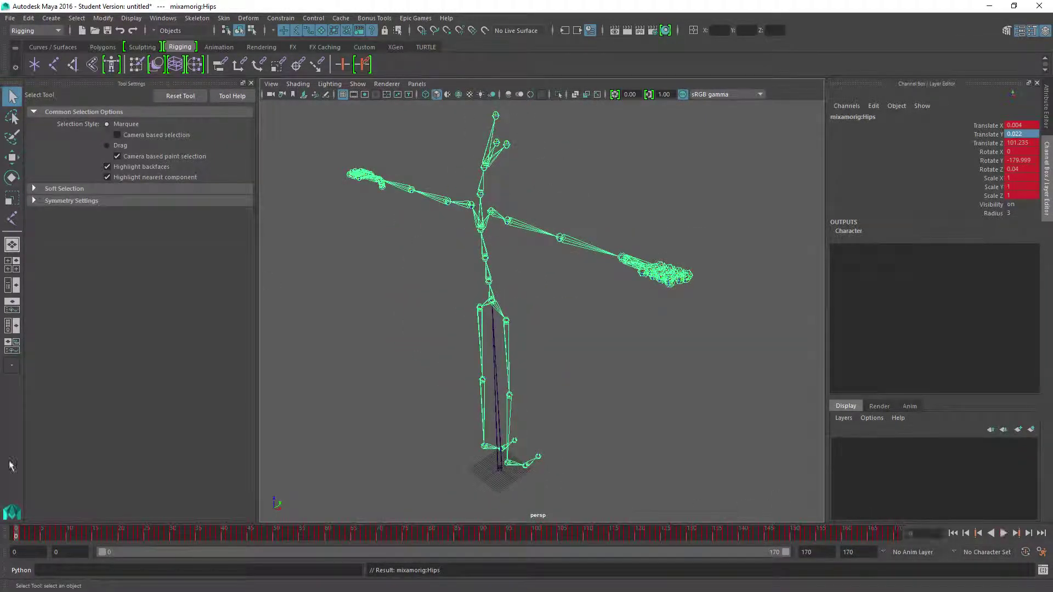
left_click(11, 18)
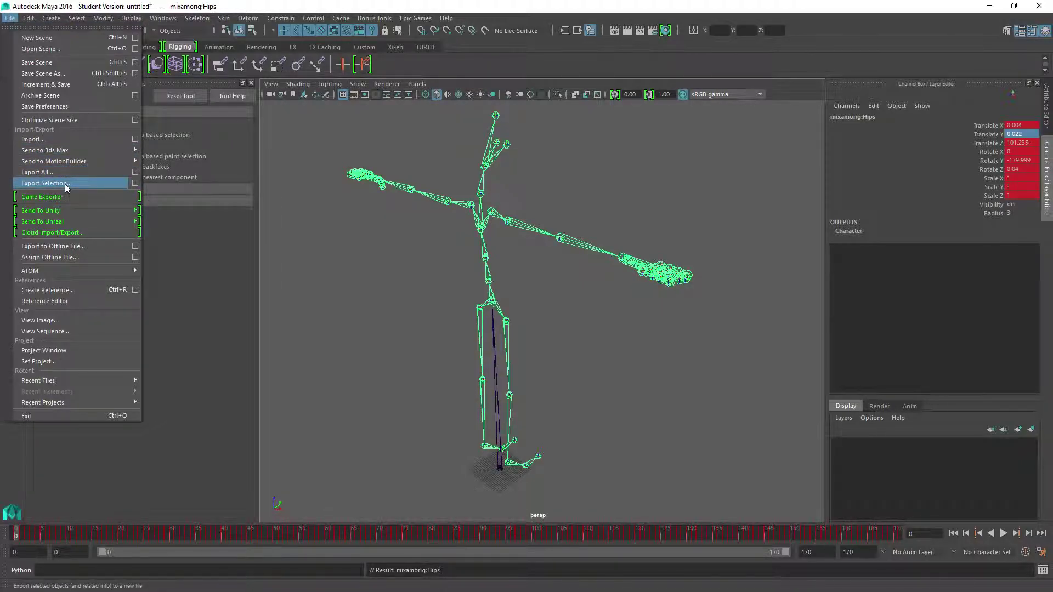
left_click(475, 453)
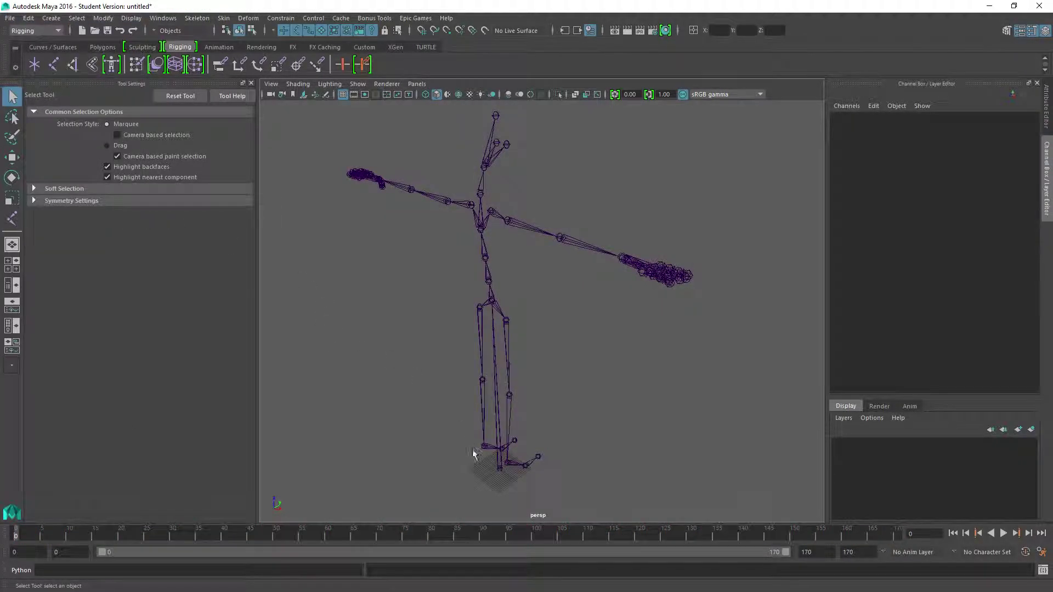
left_click(500, 475)
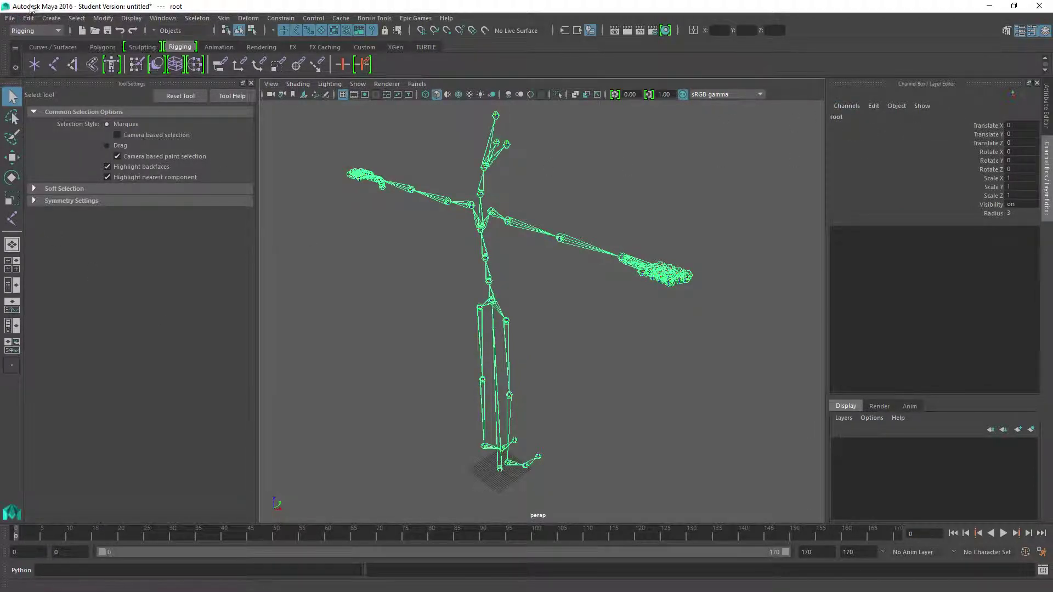
Step: Export the selection over throw_poses_take_2_MB_M.fbx, confirming the file replacement
left_click(10, 18)
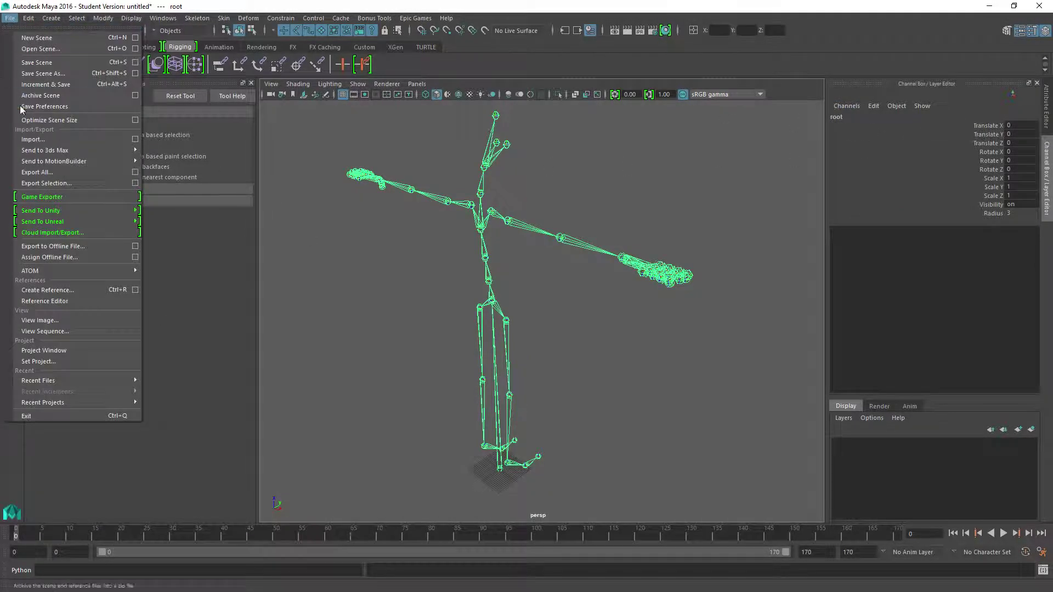
left_click(48, 183)
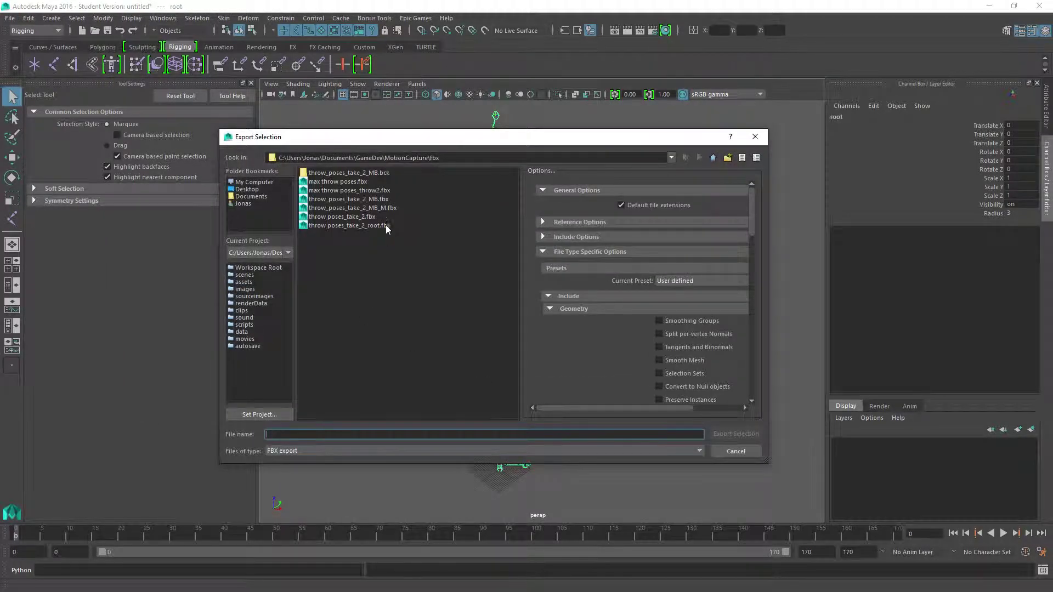
left_click(376, 209)
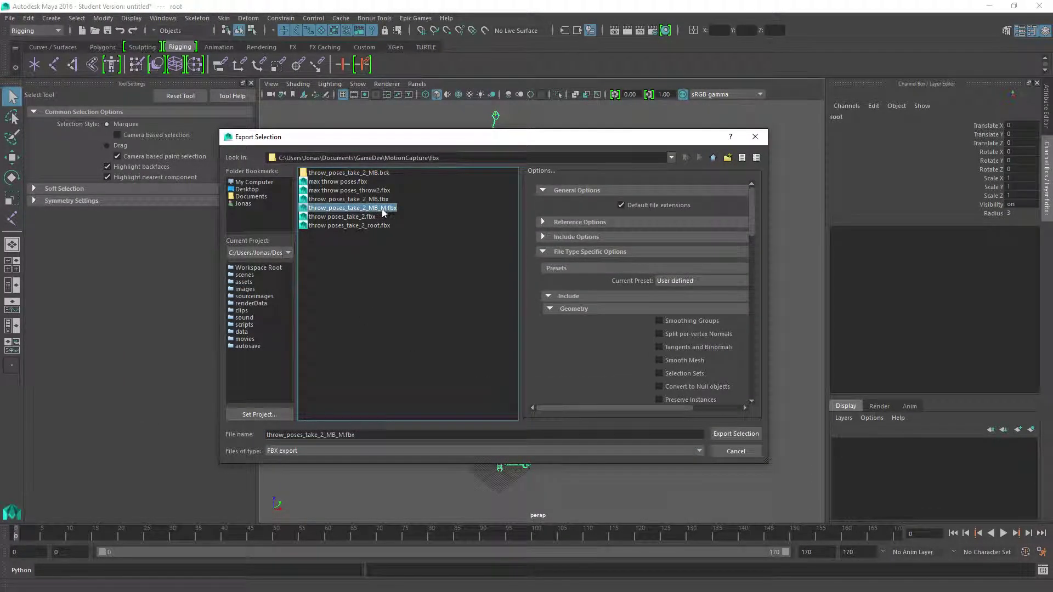
left_click(737, 434)
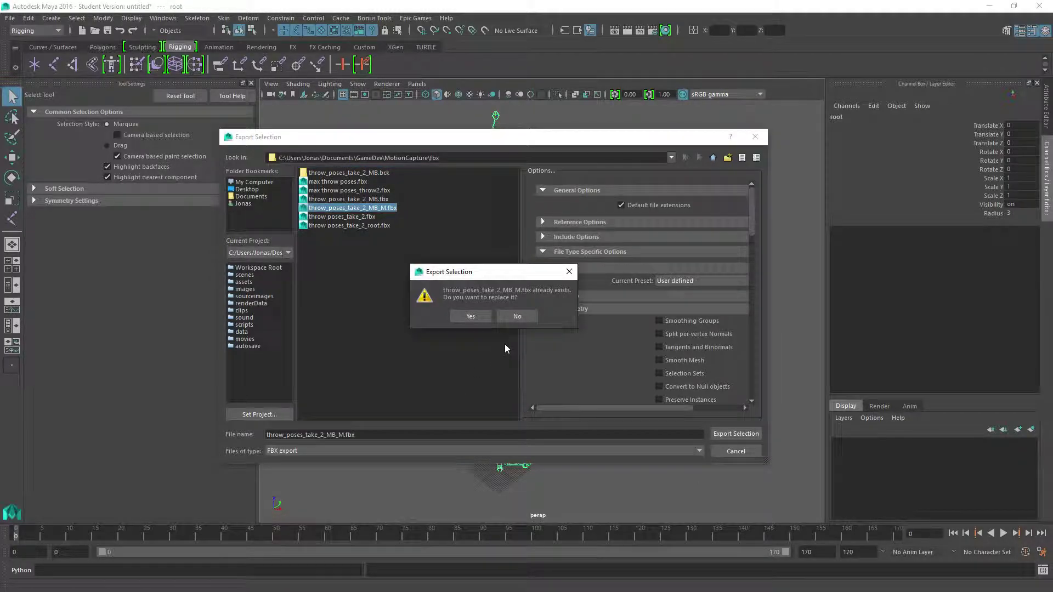
left_click(475, 318)
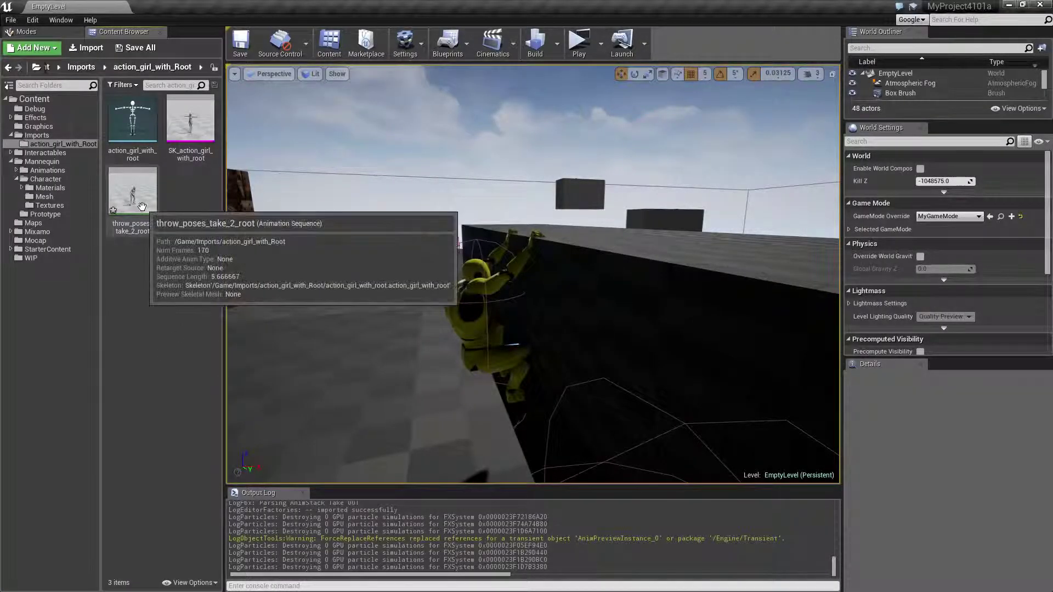
Step: Open the throw_poses_take_2_root animation asset from the Content Browser for preview
double_click(142, 206)
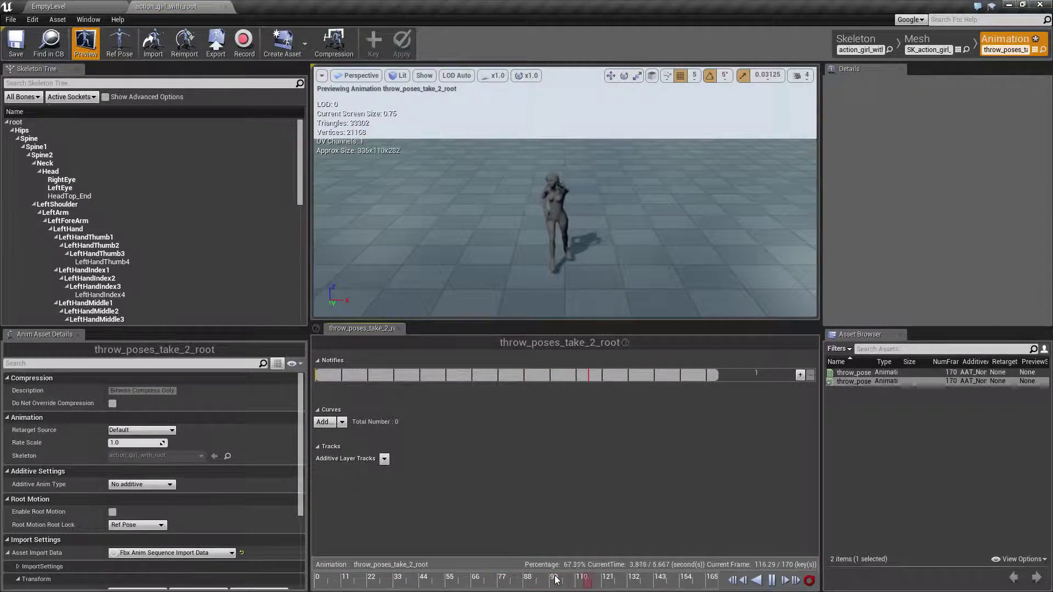
Step: Import throw_poses_take_2_MB_M.fbx as an animation using the action_girl_with_root skeleton
left_click(50, 7)
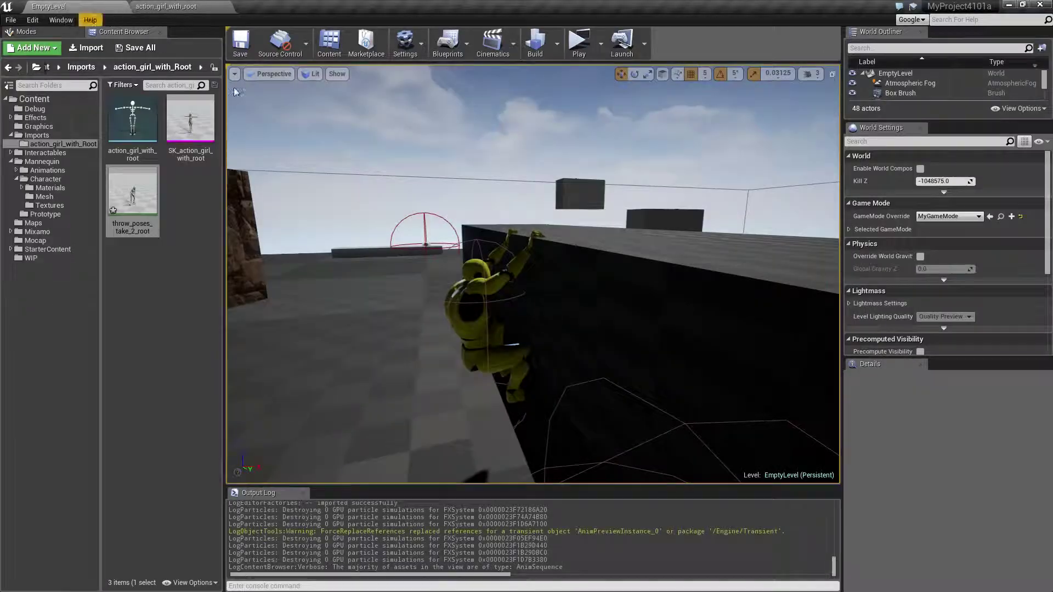
left_click(88, 47)
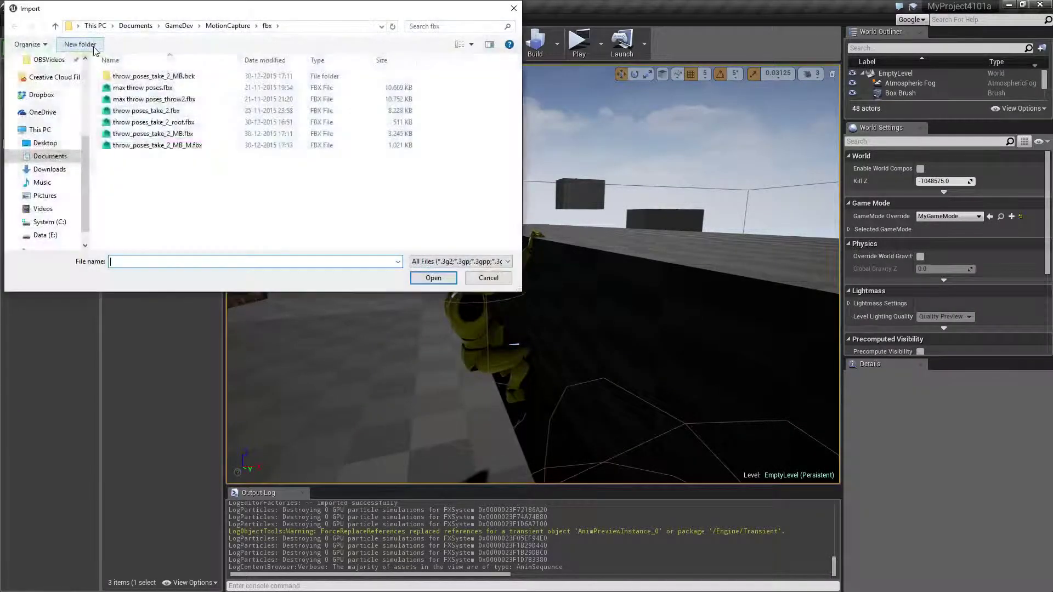
left_click(176, 147)
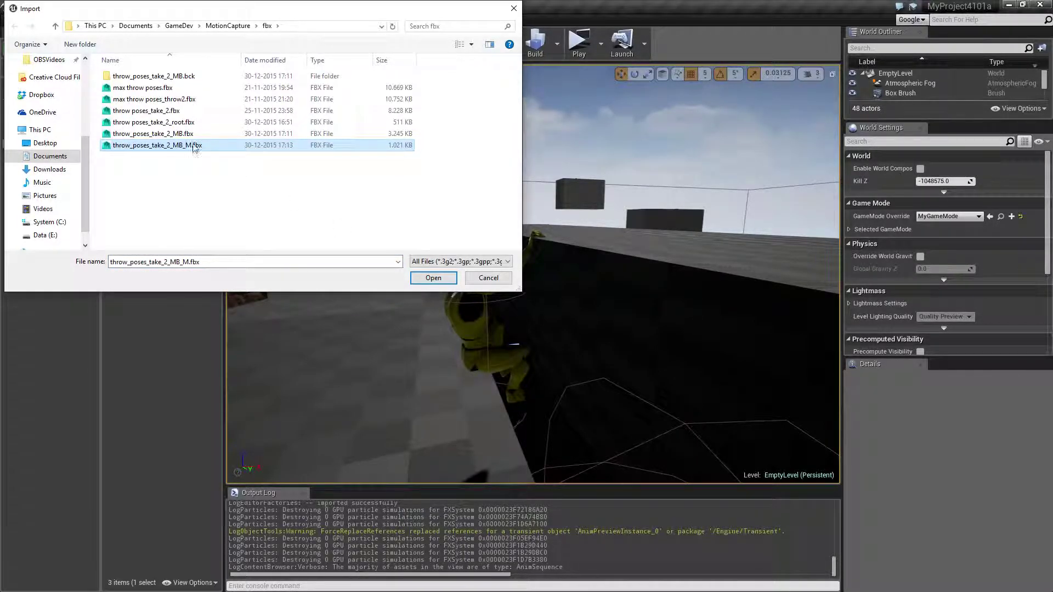
left_click(433, 278)
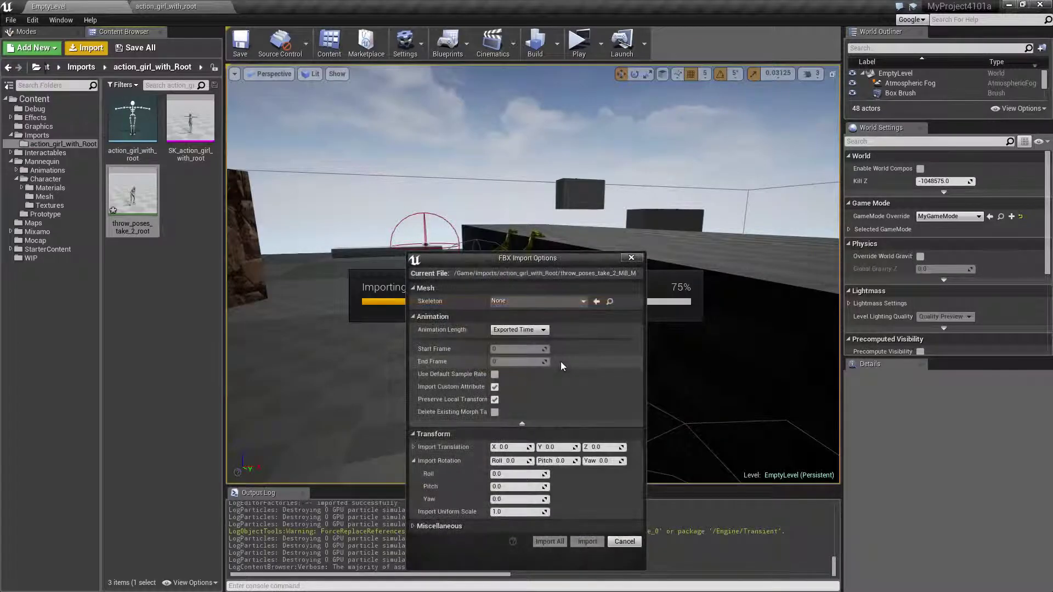
left_click(515, 303)
left_click(560, 402)
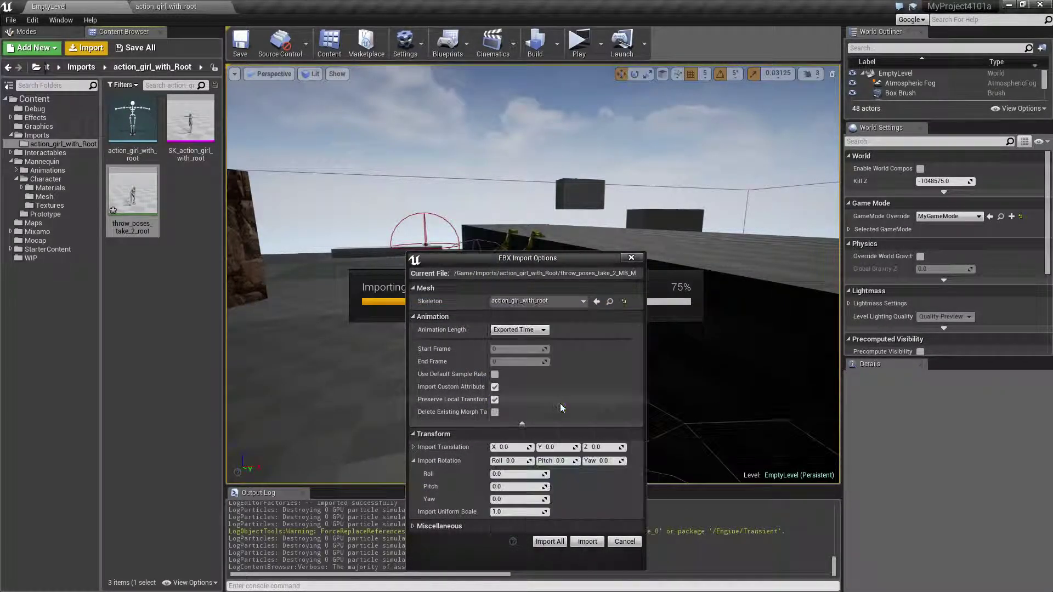
left_click(586, 541)
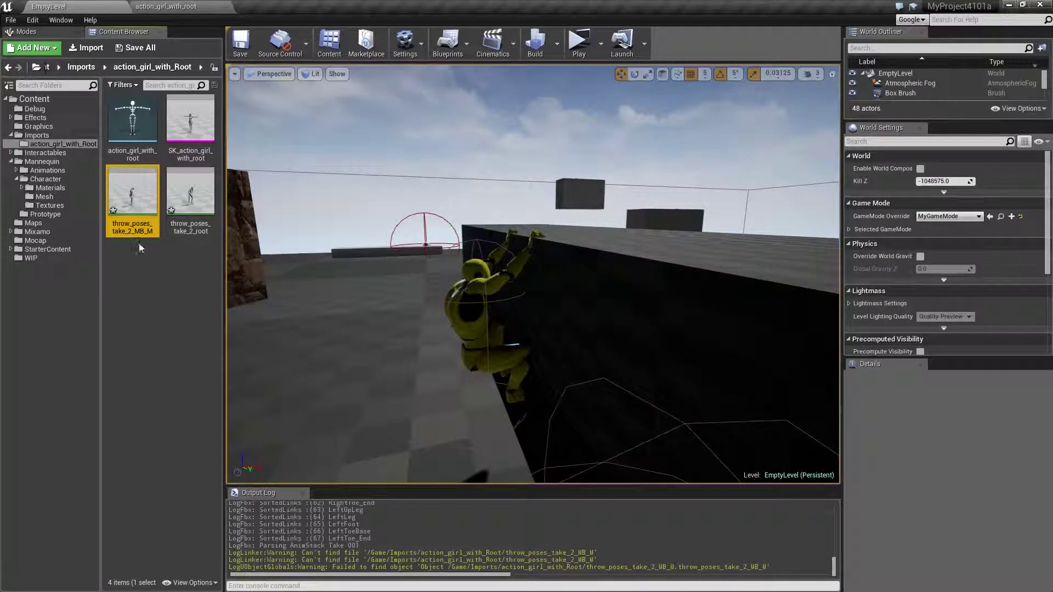
Step: Reimport throw_poses_take_2_MB_M with Import Rotation Yaw 180, then rewind to frame 0
double_click(144, 214)
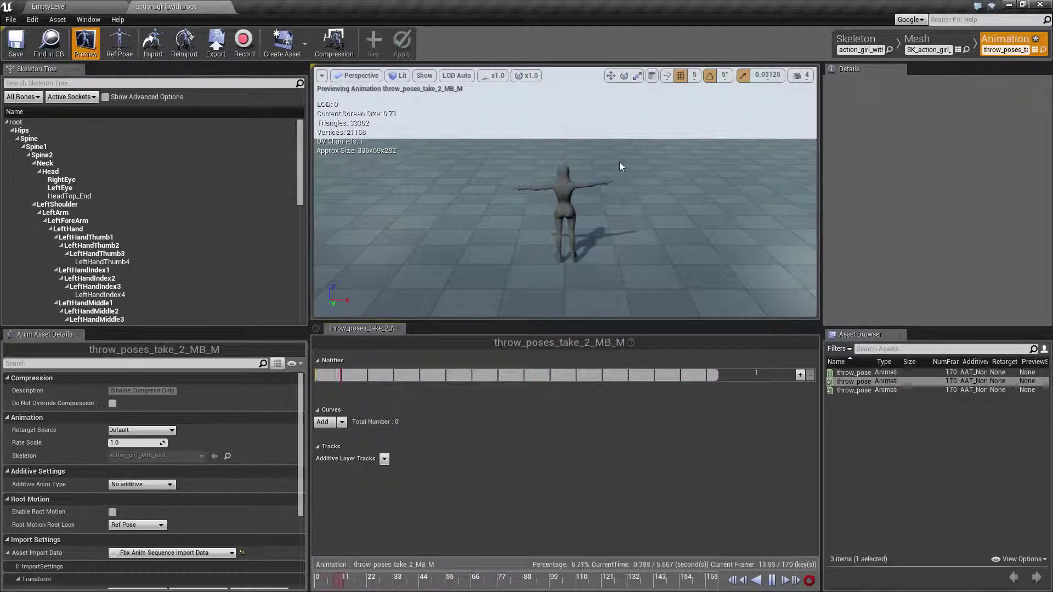
left_click(771, 580)
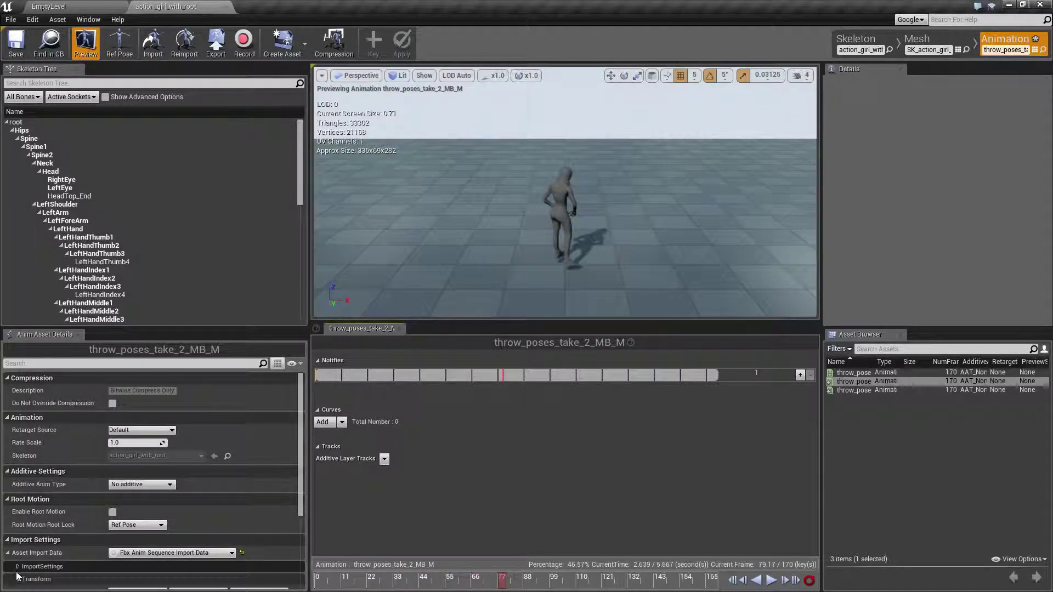
scroll(18, 548, "down", 4)
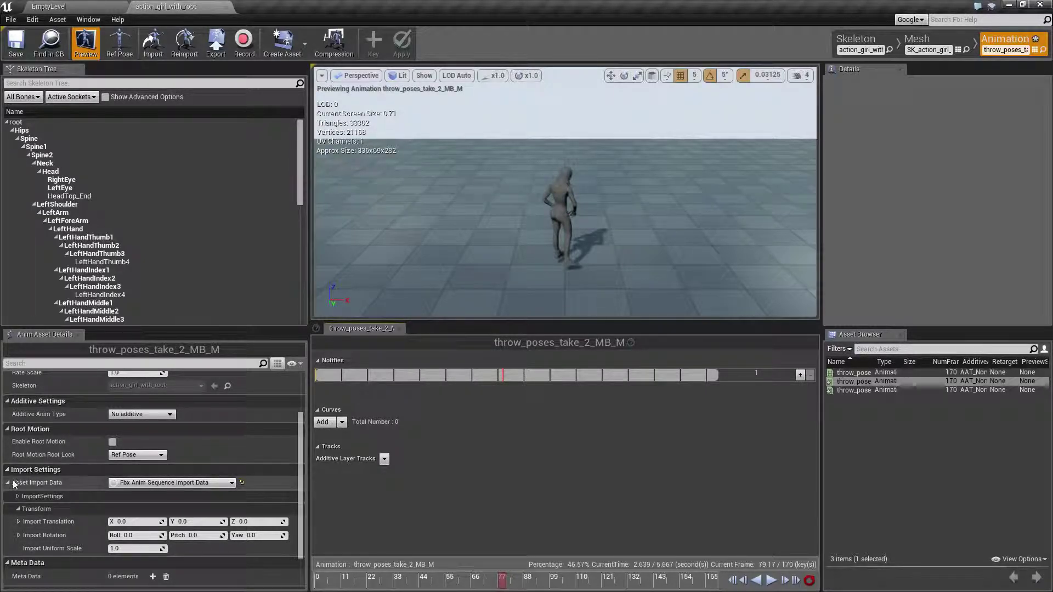
left_click(253, 532)
type("180")
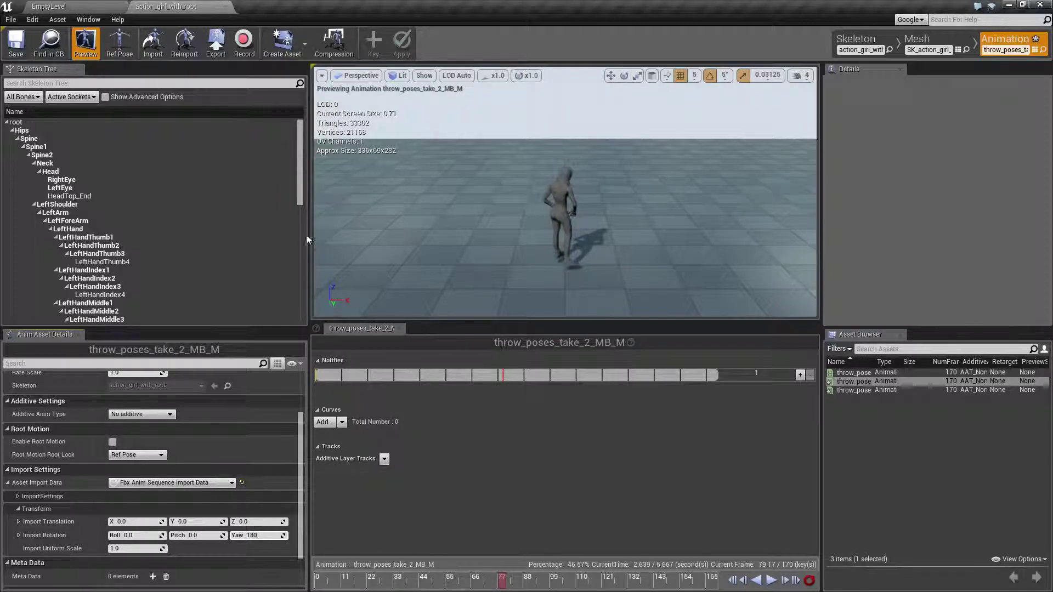
left_click(184, 44)
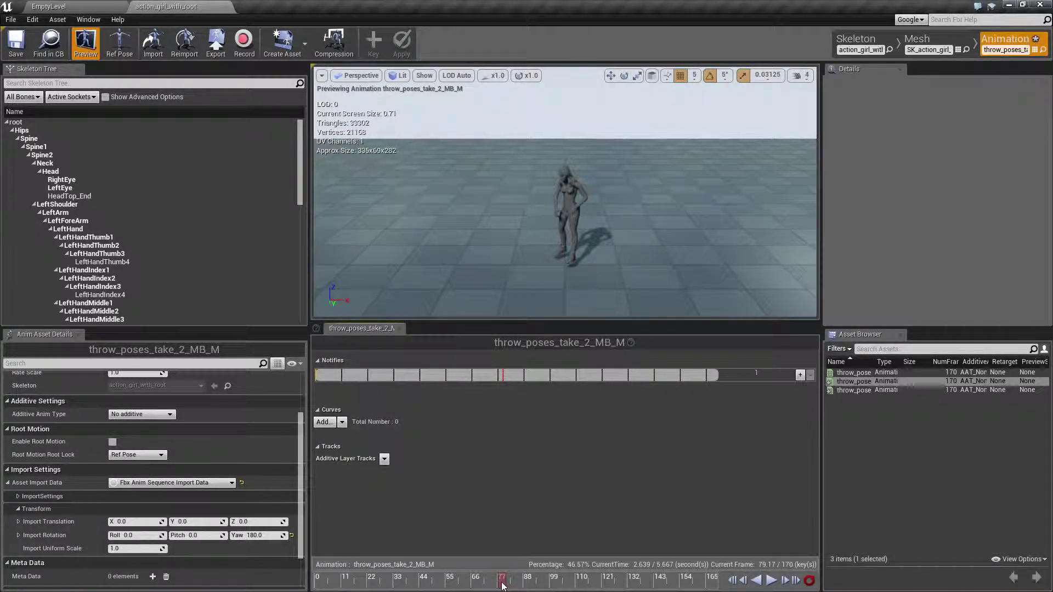
left_click_drag(502, 586, 787, 543)
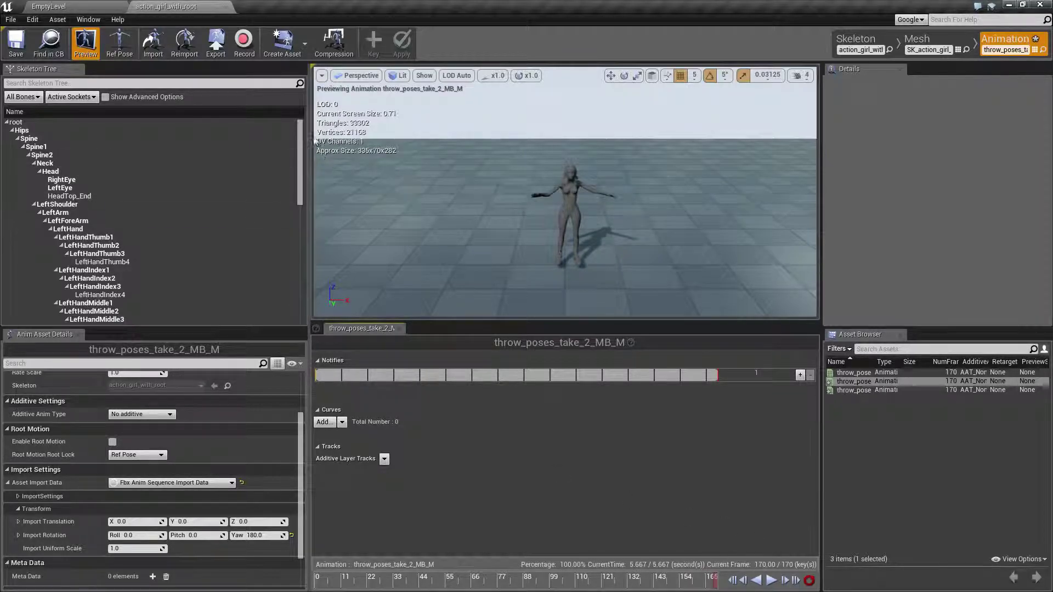
Step: Play EmptyLevel as a standalone game and walk the character forward among the AI
left_click(75, 6)
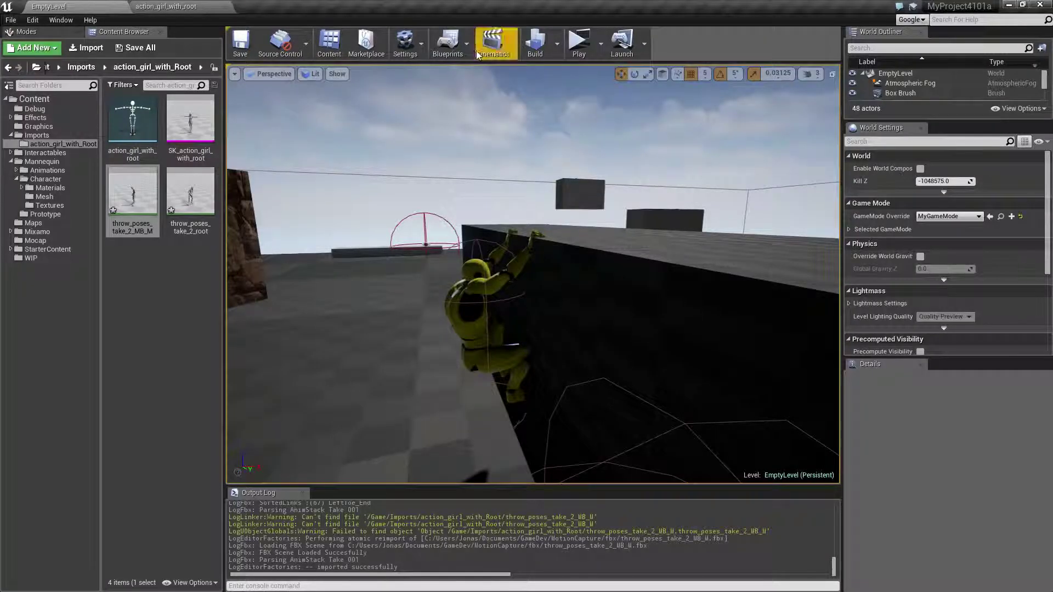
left_click(578, 52)
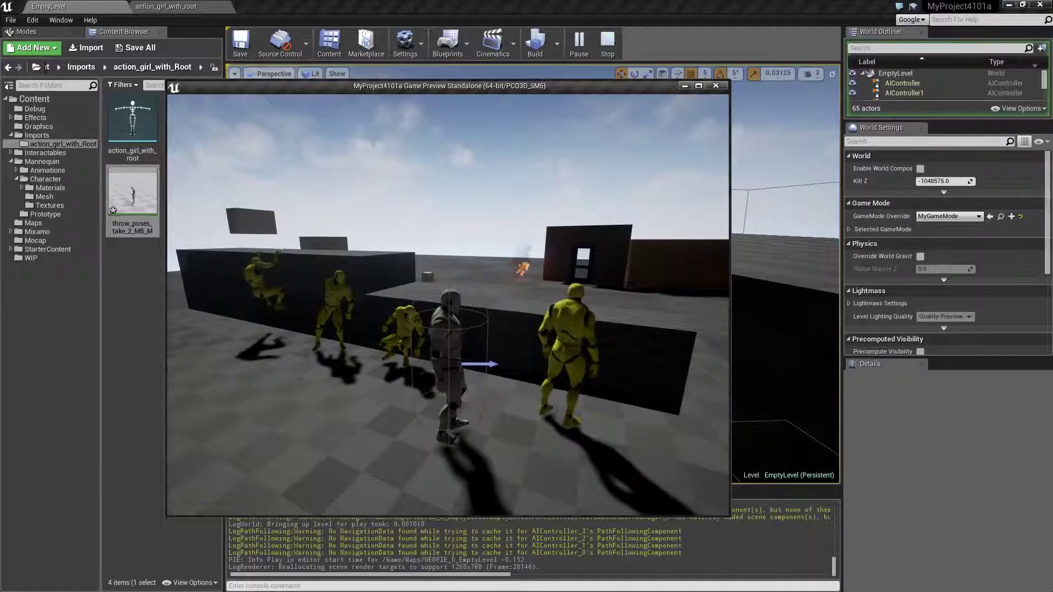
key("a")
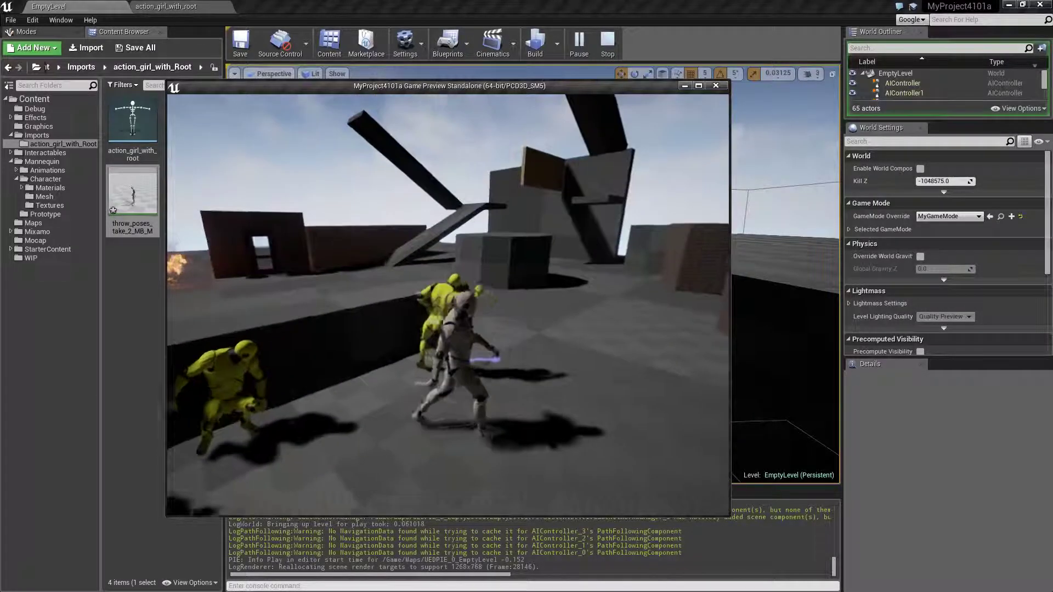
key("w")
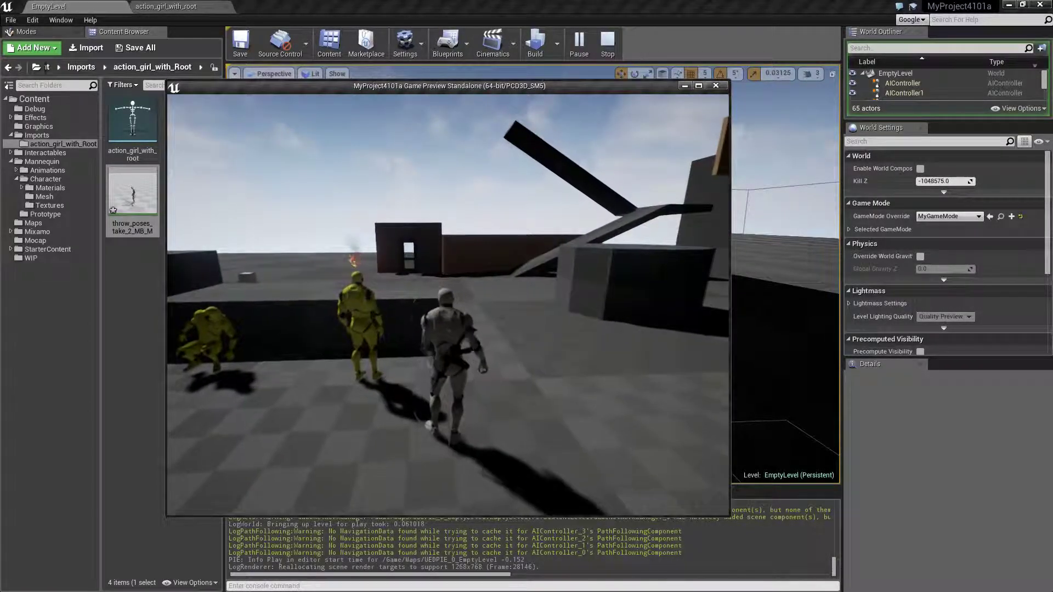